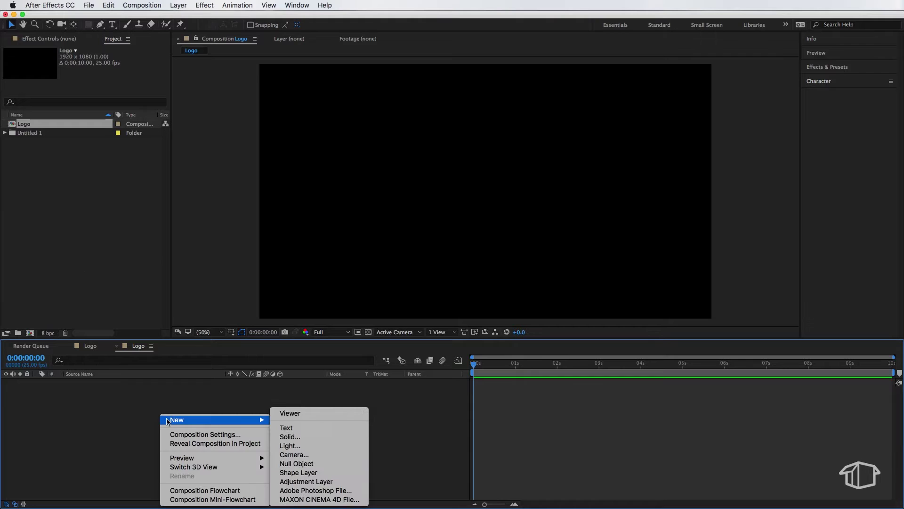
Step: Create a black solid layer of 1920 x 1080 px in the Logo composition
click(322, 438)
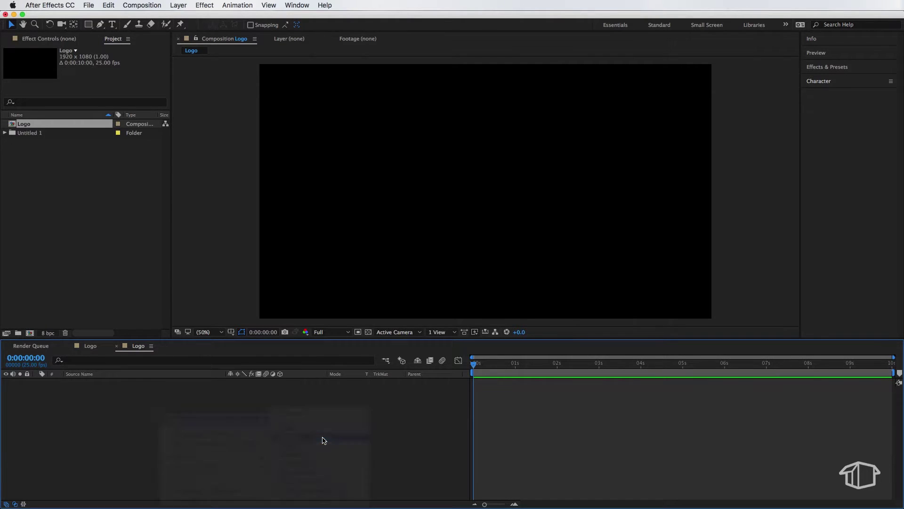
click(446, 302)
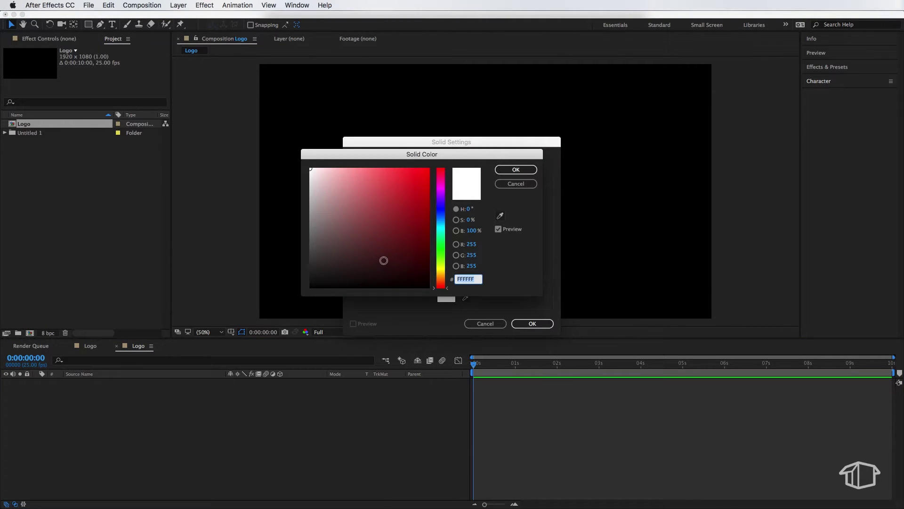
click(311, 287)
click(515, 170)
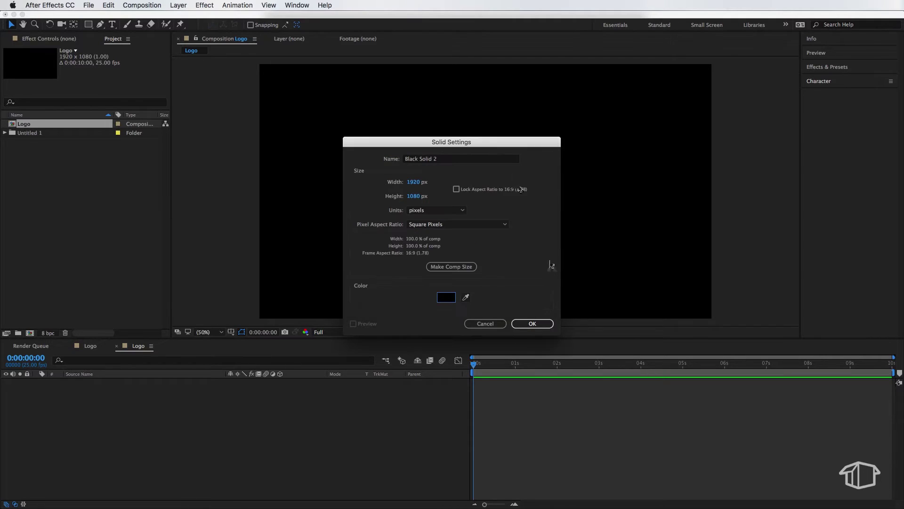
click(532, 324)
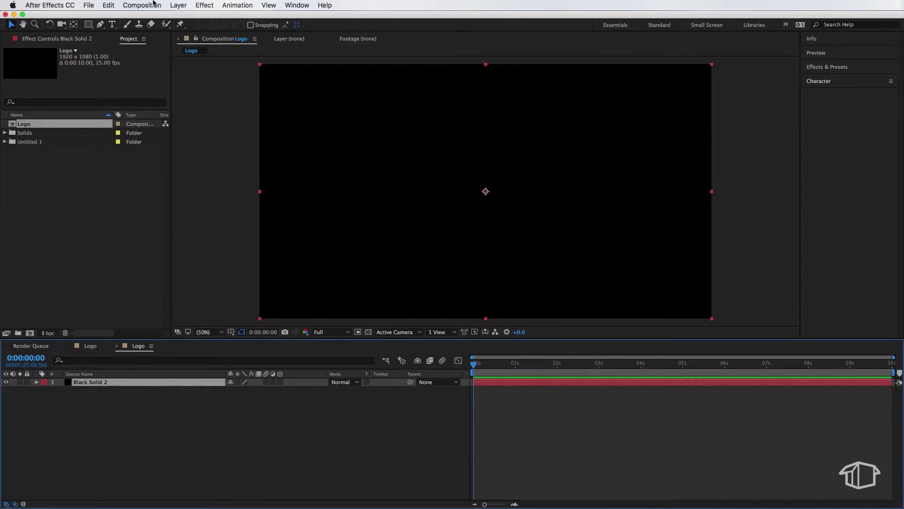
Step: Apply the Gradient Ramp effect to the black solid and swap its start and end colors
click(202, 4)
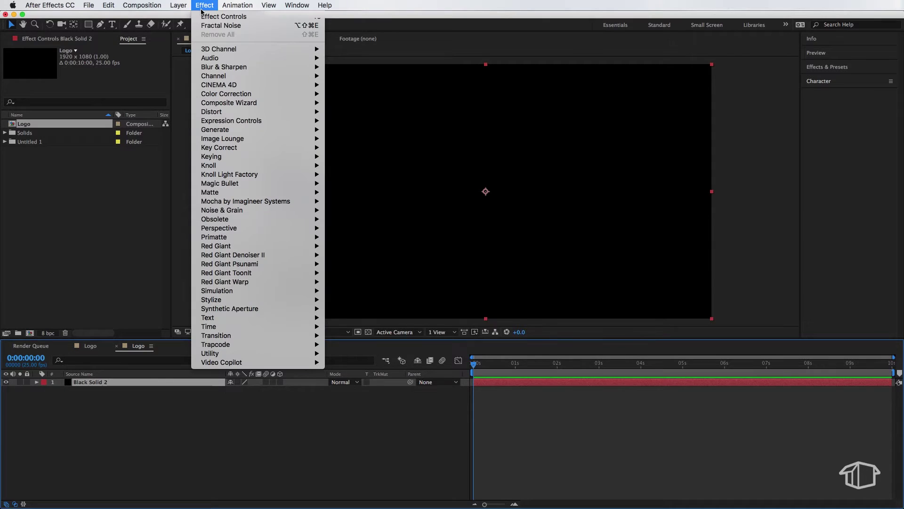
mouse_move(229, 131)
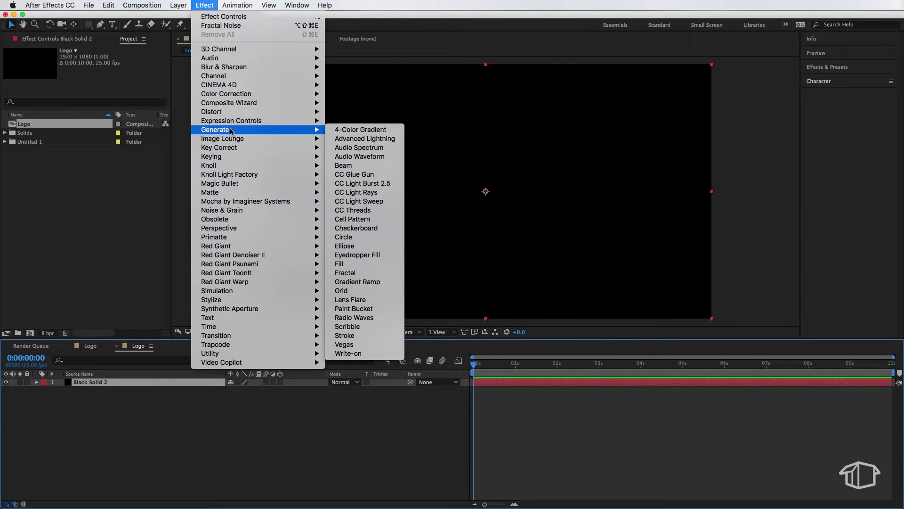
click(380, 281)
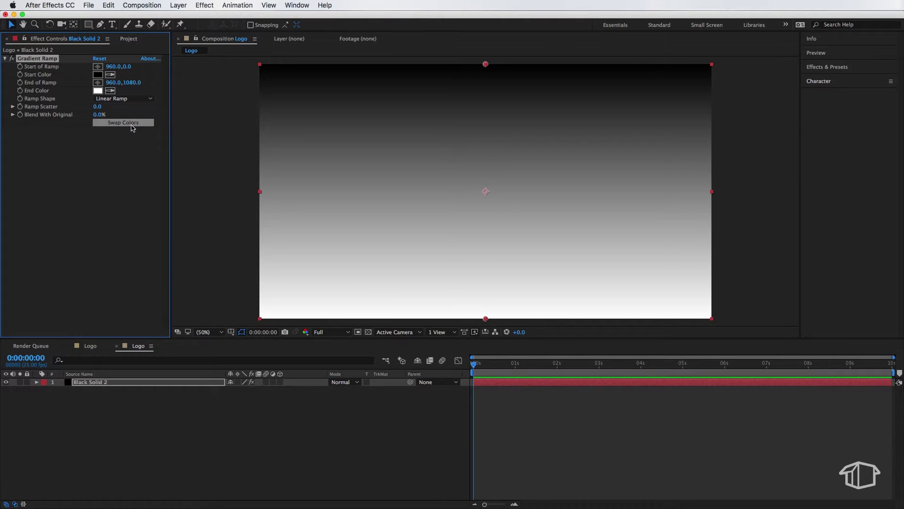
click(131, 123)
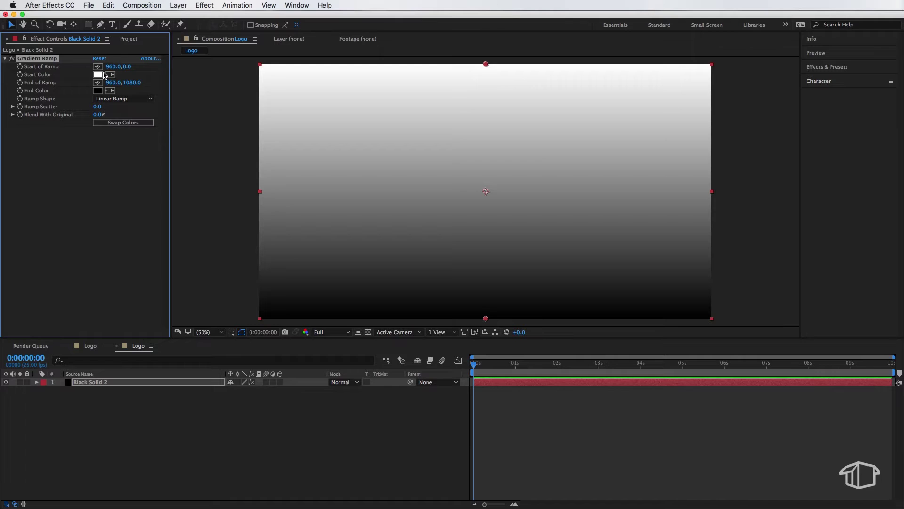
Step: Set the gradient's start color to a dark blue, RGB 0, 43, 68
click(100, 74)
drag(438, 229, 441, 220)
drag(419, 251, 448, 256)
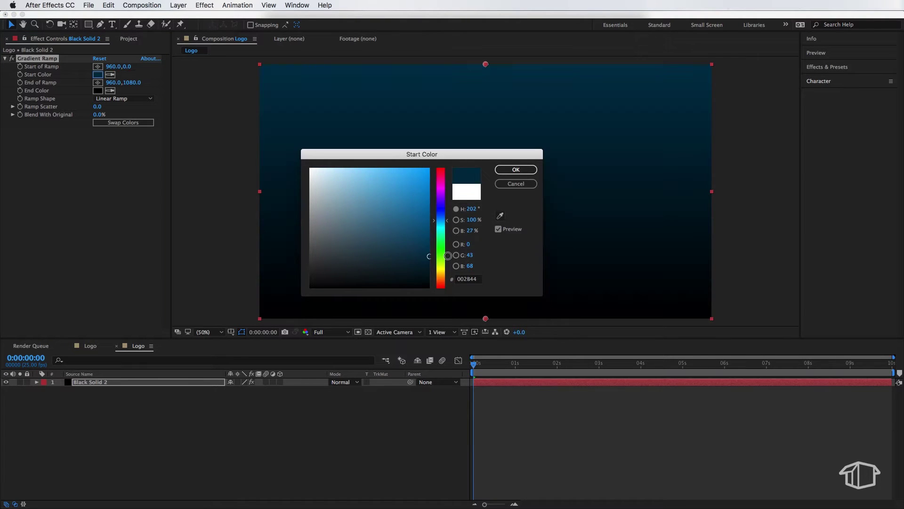
click(518, 170)
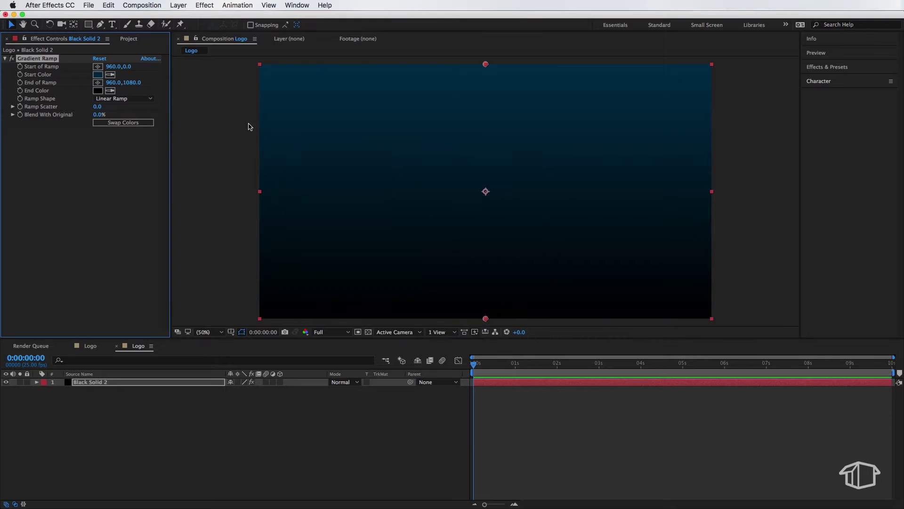
Step: Match the gradient's end color to the start color, then darken it to a near-black blue
click(109, 91)
click(98, 74)
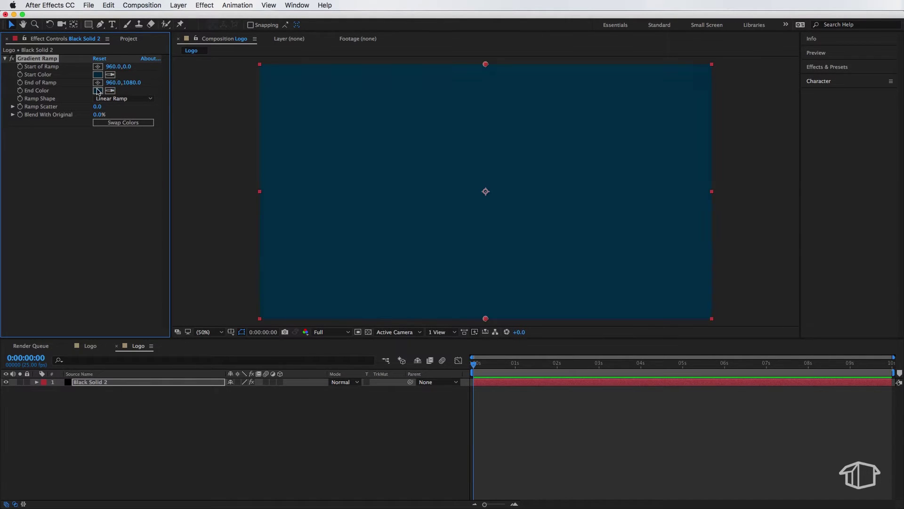
click(97, 91)
drag(379, 235, 429, 273)
click(509, 171)
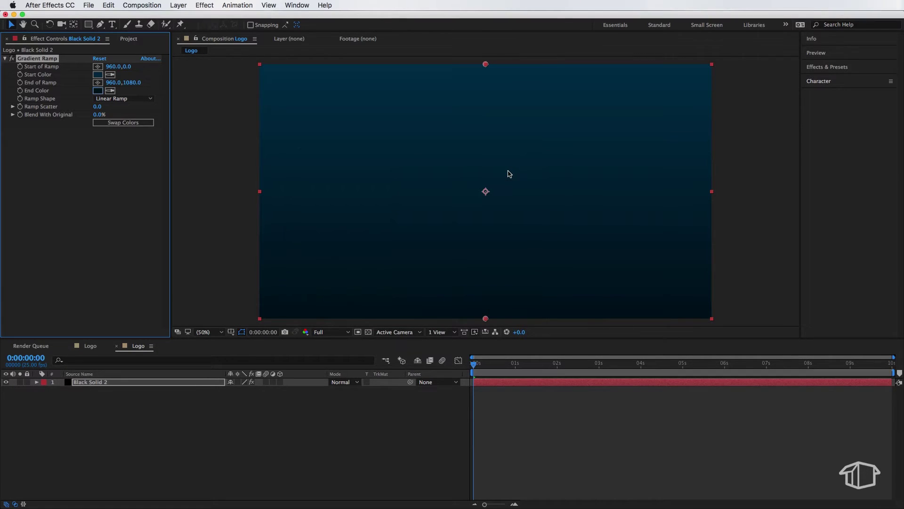
Step: Run the gradient diagonally from about 1720, 106 to about 160, 970 and set Ramp Scatter to 512
drag(486, 322, 367, 284)
mouse_move(315, 297)
mouse_down()
mouse_move(289, 296)
mouse_move(298, 296)
mouse_up()
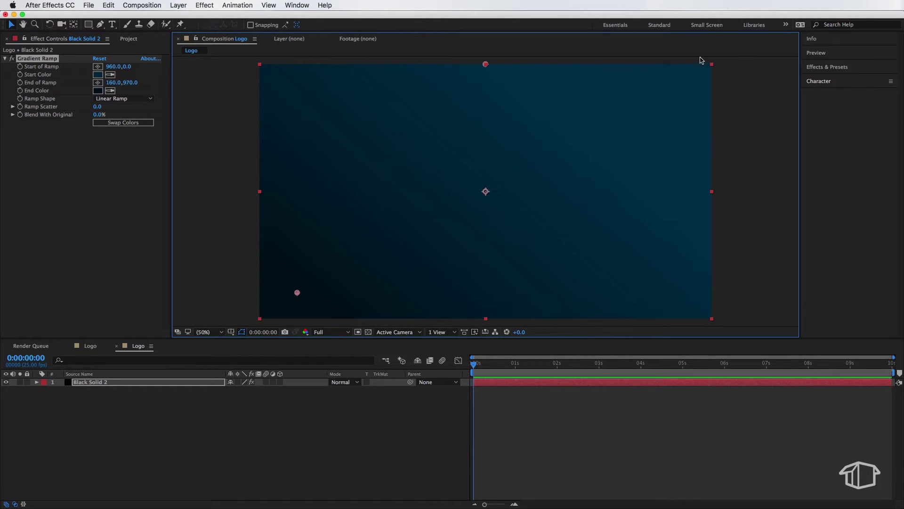
drag(488, 69, 668, 95)
drag(98, 107, 364, 125)
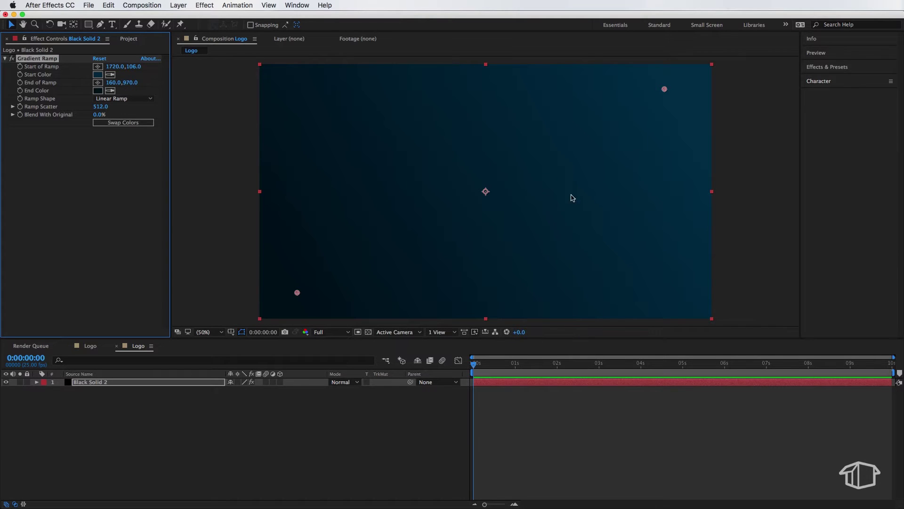
Step: Add a text layer reading "FLAT PACK FX" above the gradient background
right_click(109, 404)
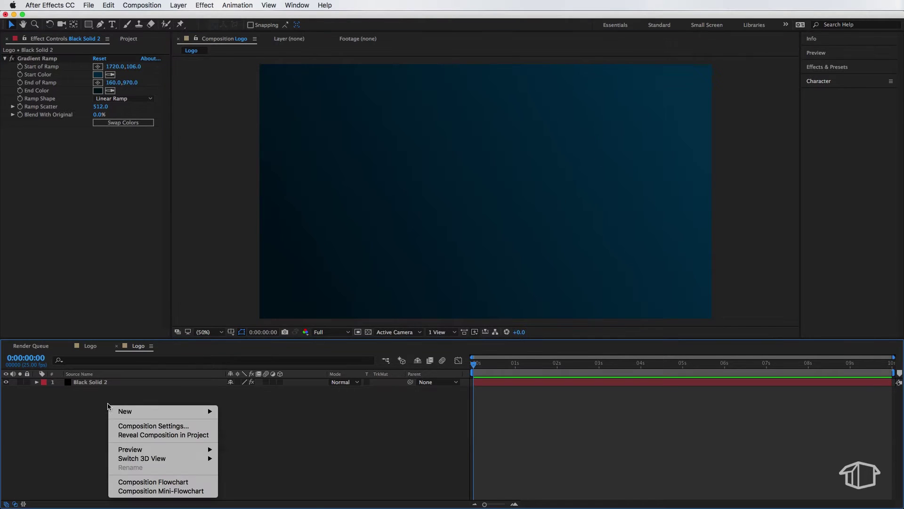
mouse_move(189, 411)
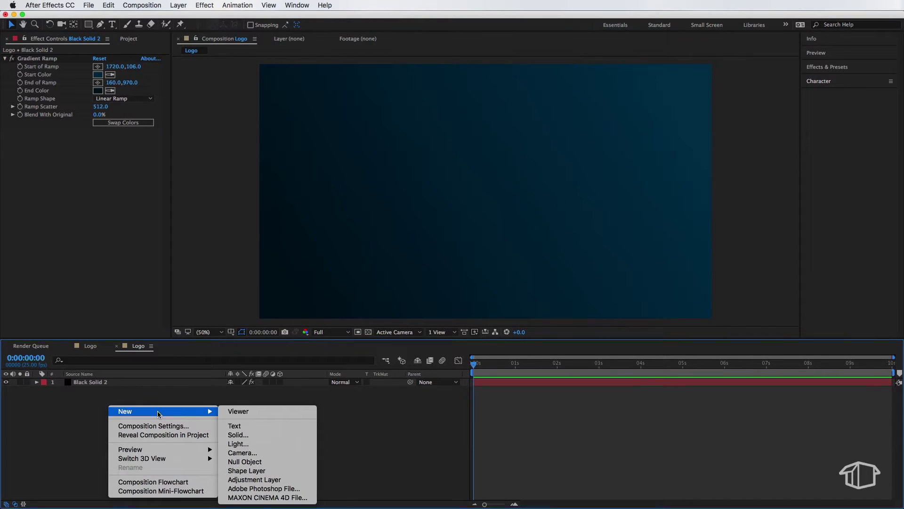
click(252, 426)
text(FLAT PACK FX)
Step: Format the FLAT PACK FX text in AlternateGothic2 Regular with faux bold, 184 px size and tracking 40
drag(523, 179, 422, 191)
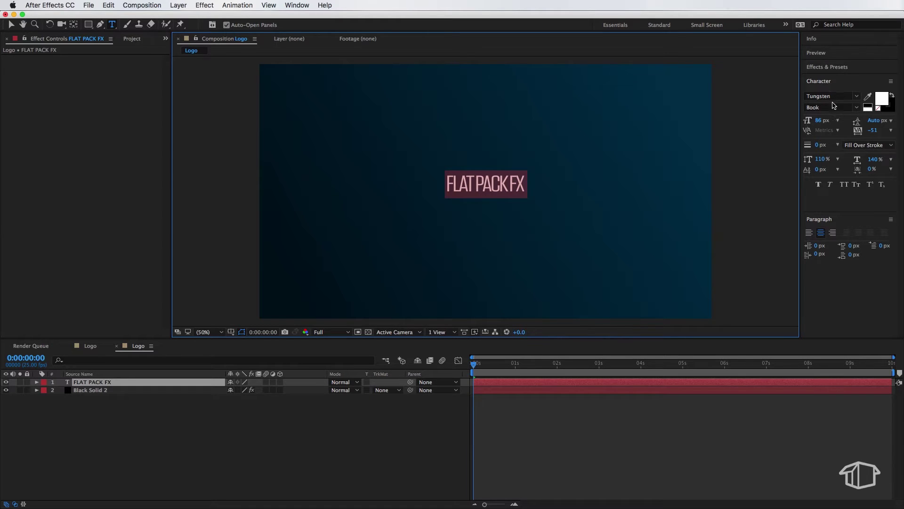
drag(819, 120, 855, 120)
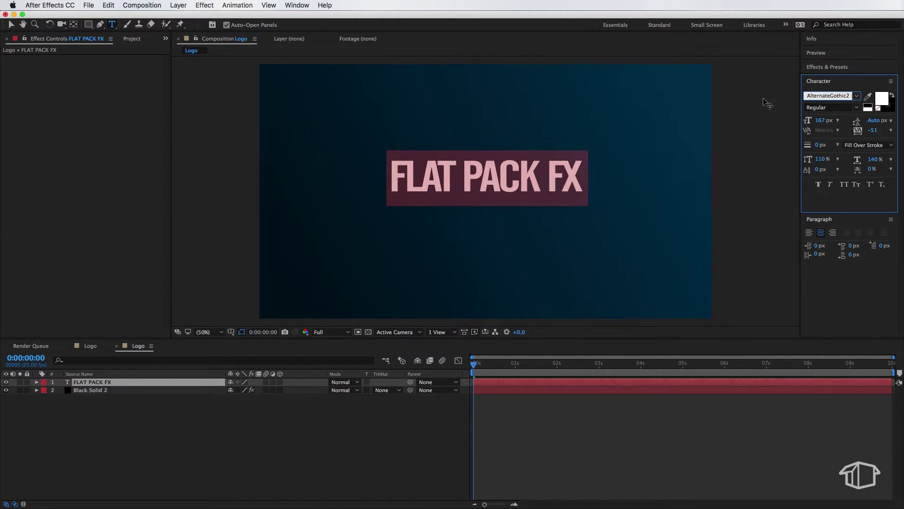
click(872, 130)
text(40)
key(Return)
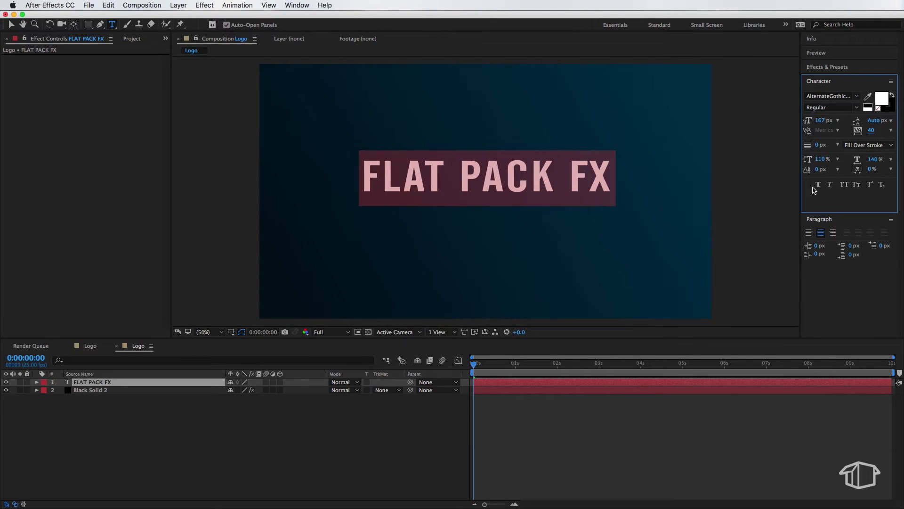
click(820, 185)
drag(821, 124, 828, 121)
Step: Change the fill color of the FLAT PACK FX text to a medium-dark blue
click(882, 98)
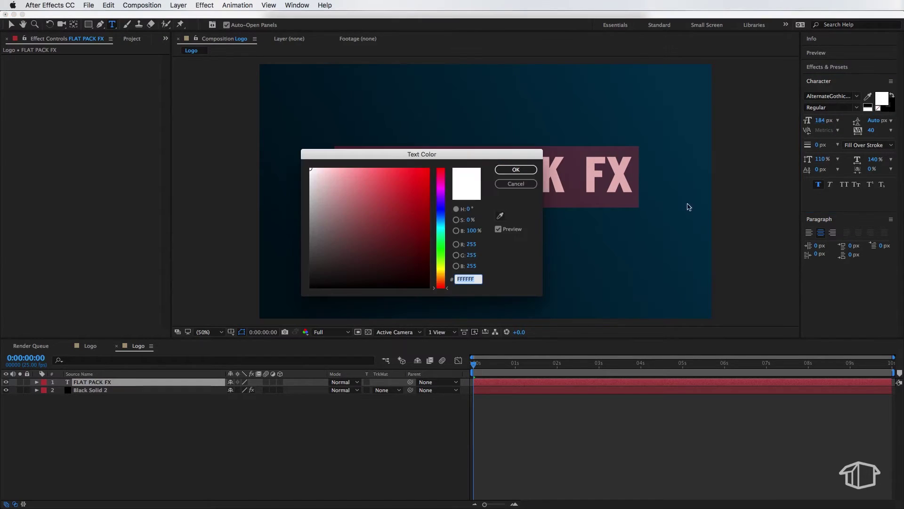
mouse_move(445, 237)
mouse_down()
mouse_move(444, 214)
mouse_move(444, 222)
mouse_up()
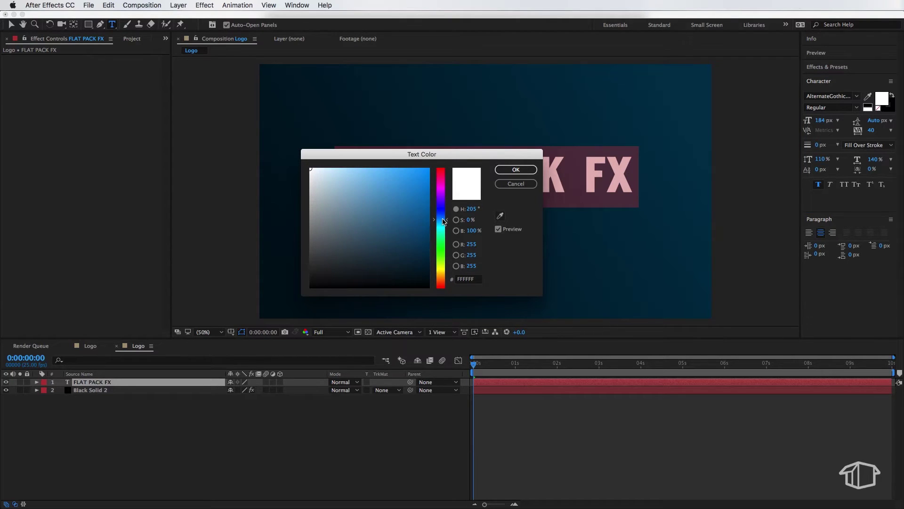
click(424, 234)
click(503, 169)
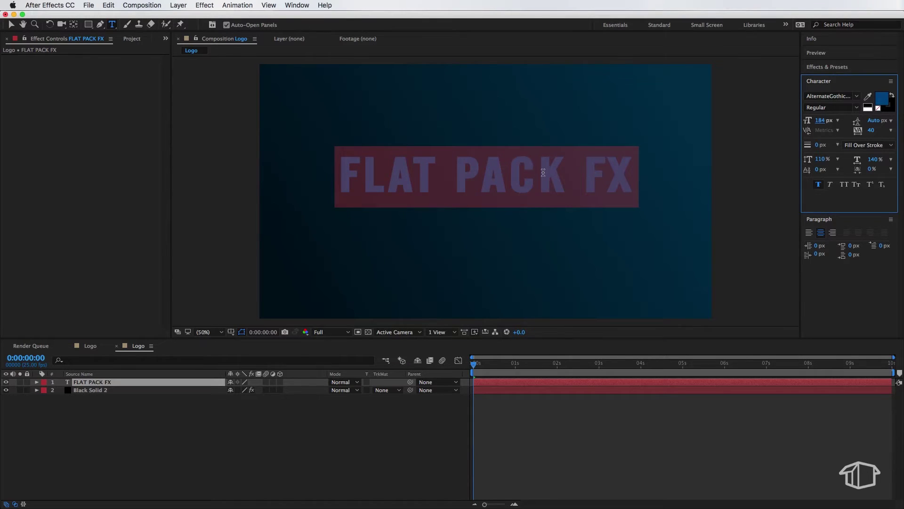
Step: Add a white text layer reading "PIXEL TUTORIAL" and place it directly beneath the FLAT PACK FX text
click(116, 409)
right_click(127, 420)
mouse_move(162, 423)
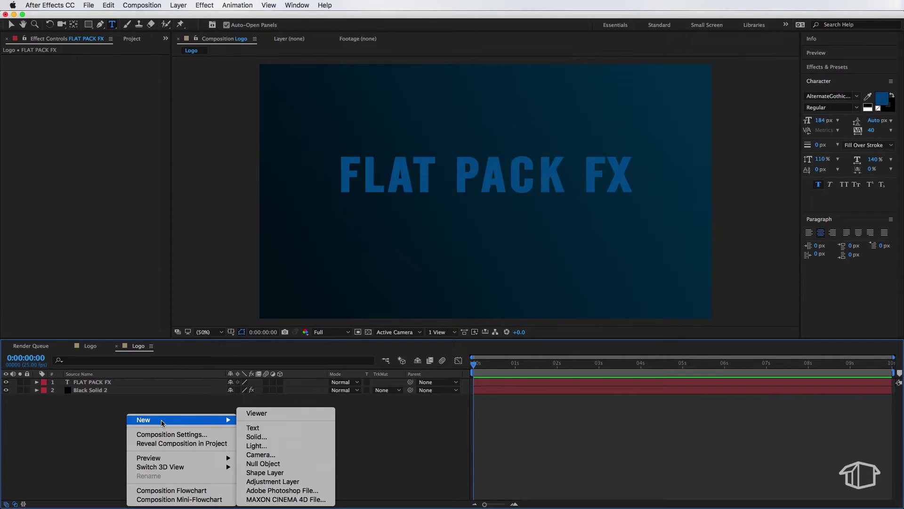
click(253, 427)
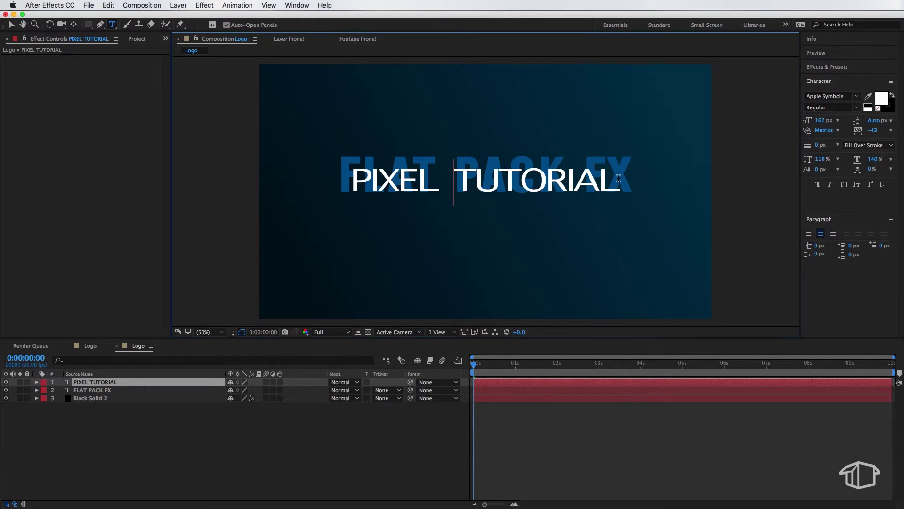
drag(621, 177, 280, 146)
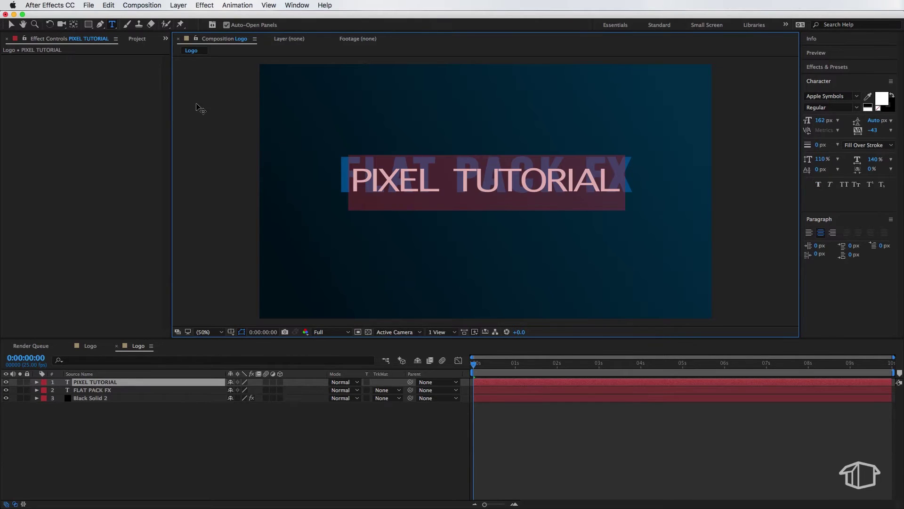
click(11, 24)
drag(523, 187, 525, 221)
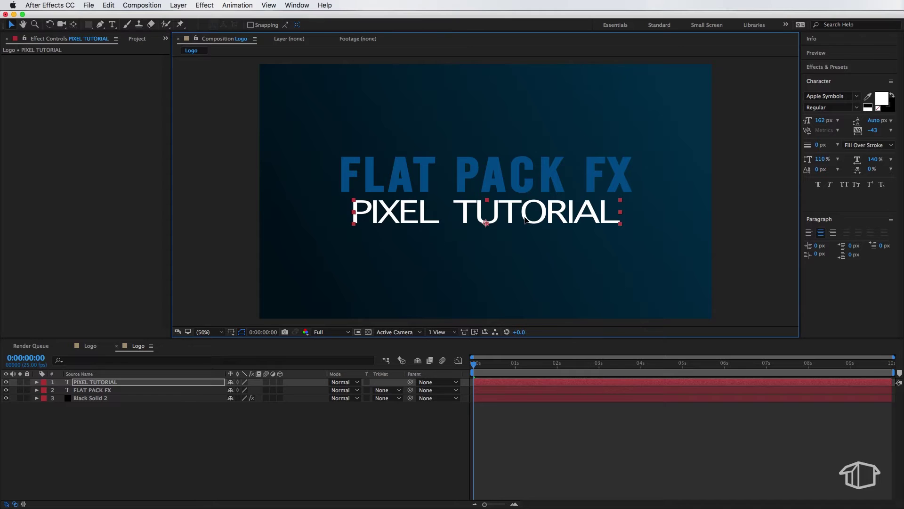
click(121, 418)
Step: Pre-compose the two text layers into a new composition named "Effects", moving all attributes
click(96, 382)
shift+click(96, 391)
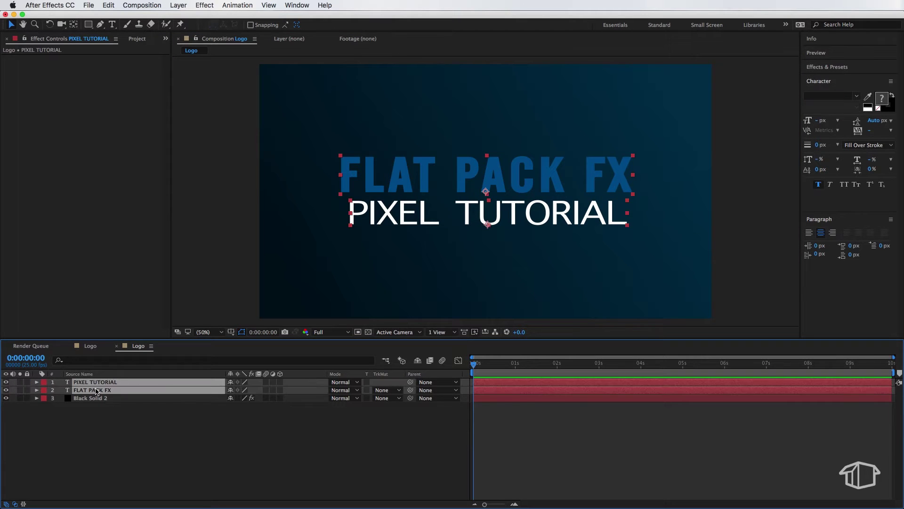
click(178, 5)
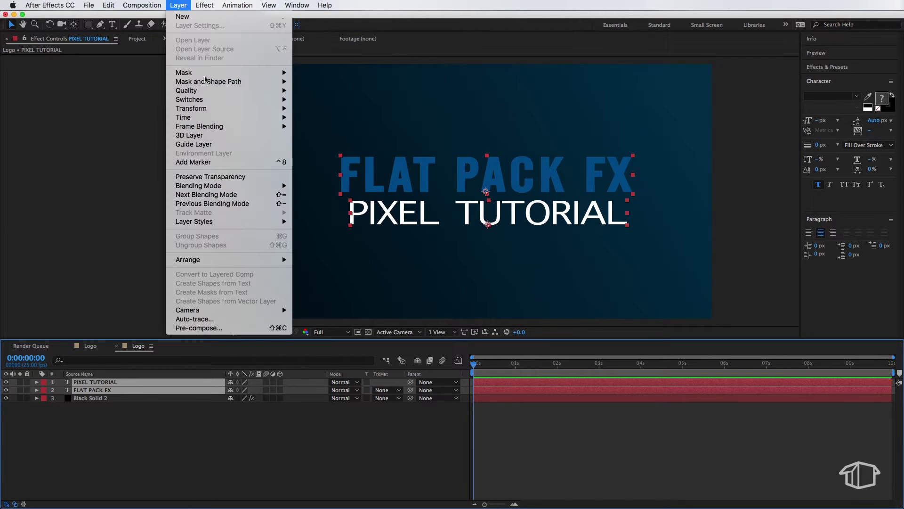
click(205, 328)
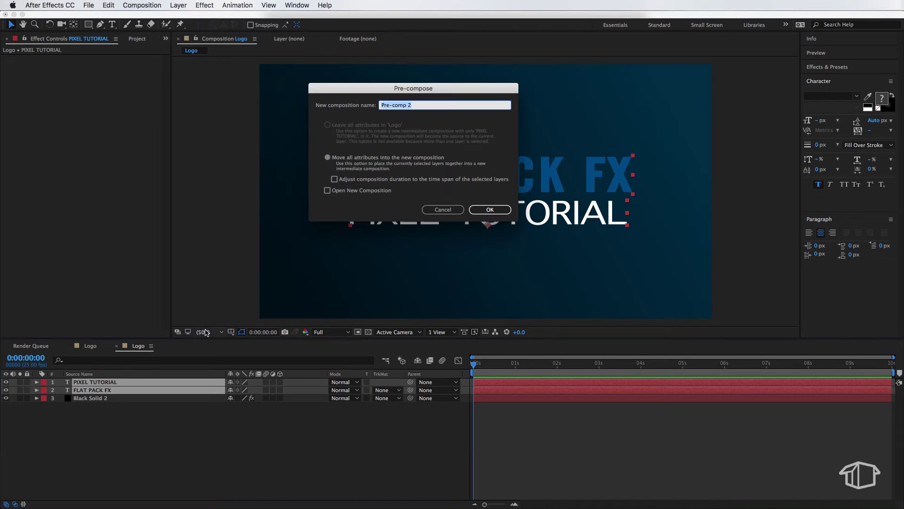
text(Effects)
click(487, 210)
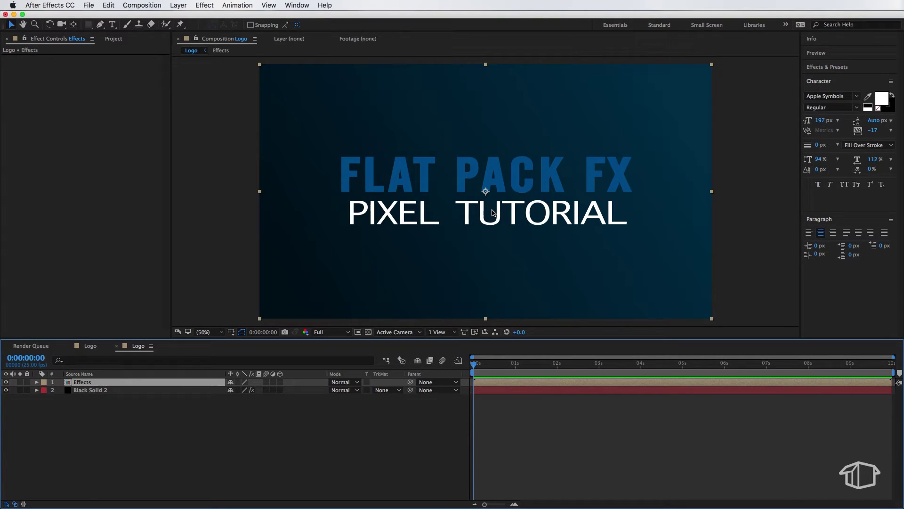
Step: Inside the Effects composition, pre-compose both text layers into a nested composition named "TEXT"
double_click(93, 384)
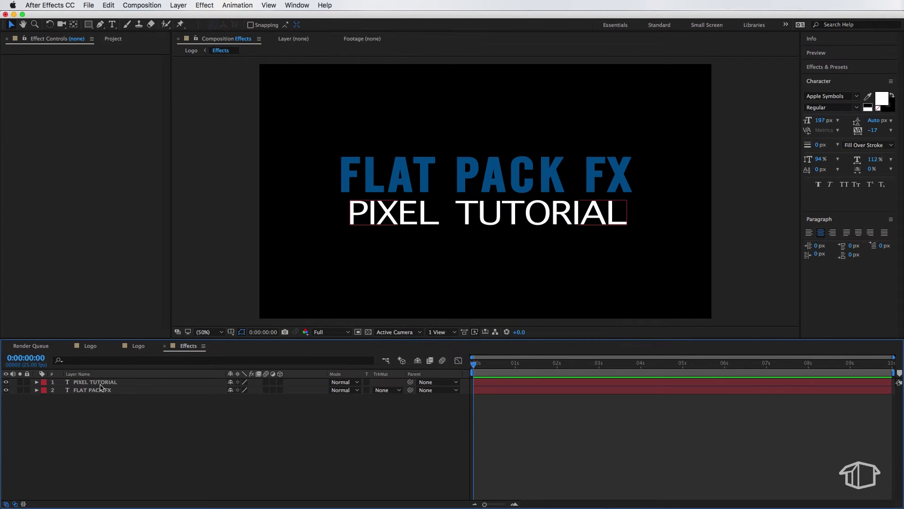
click(103, 382)
shift+click(101, 390)
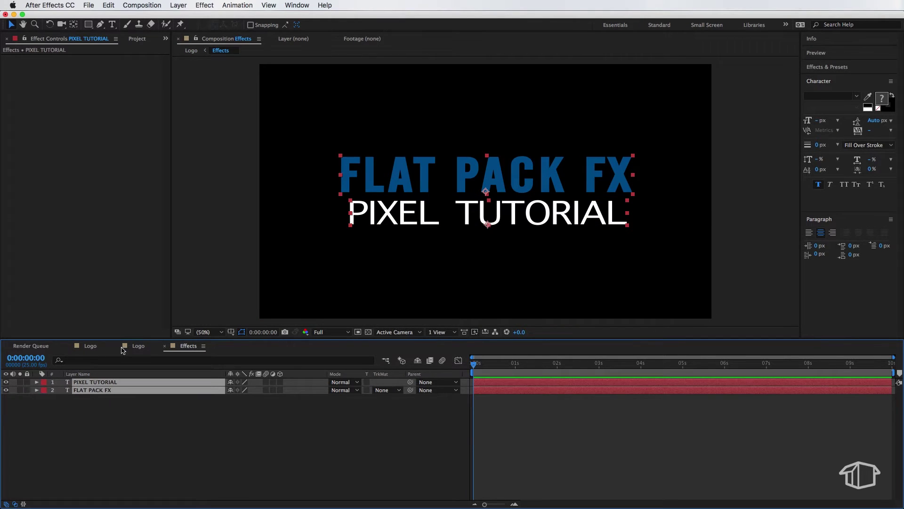
click(179, 5)
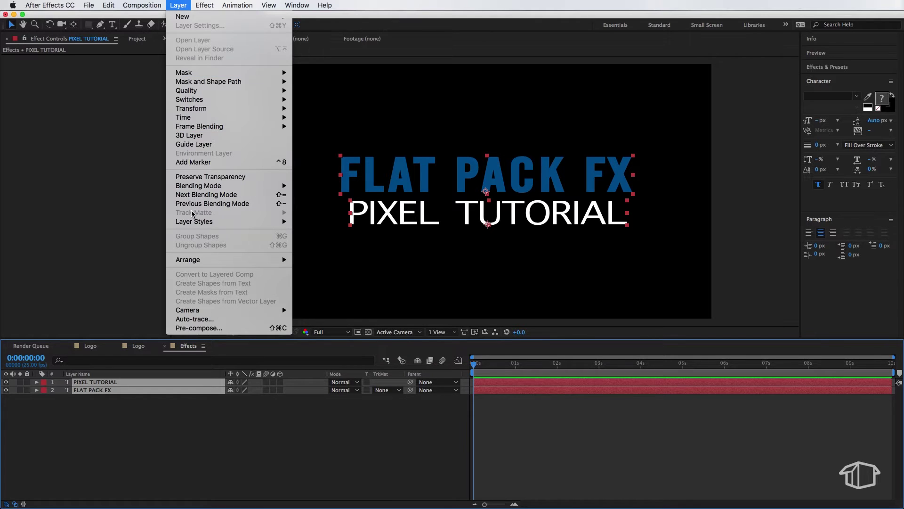
click(191, 328)
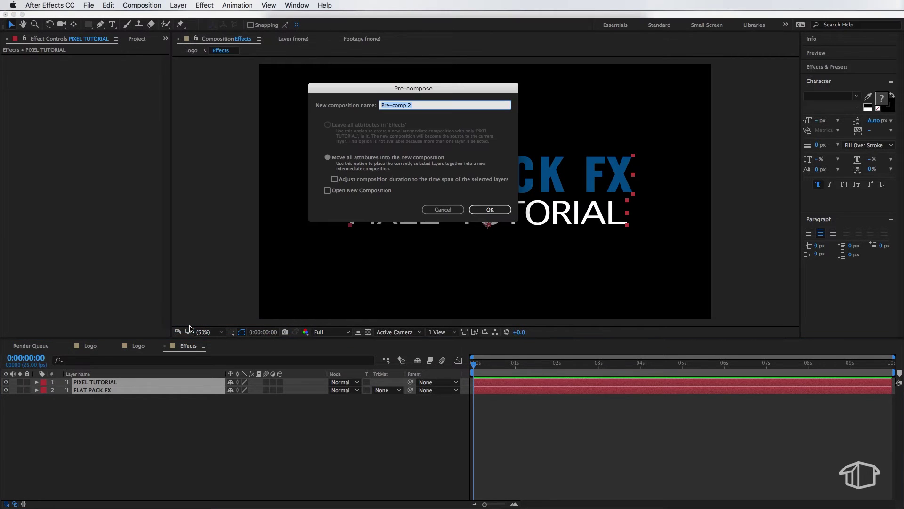
text(TEXT)
click(471, 210)
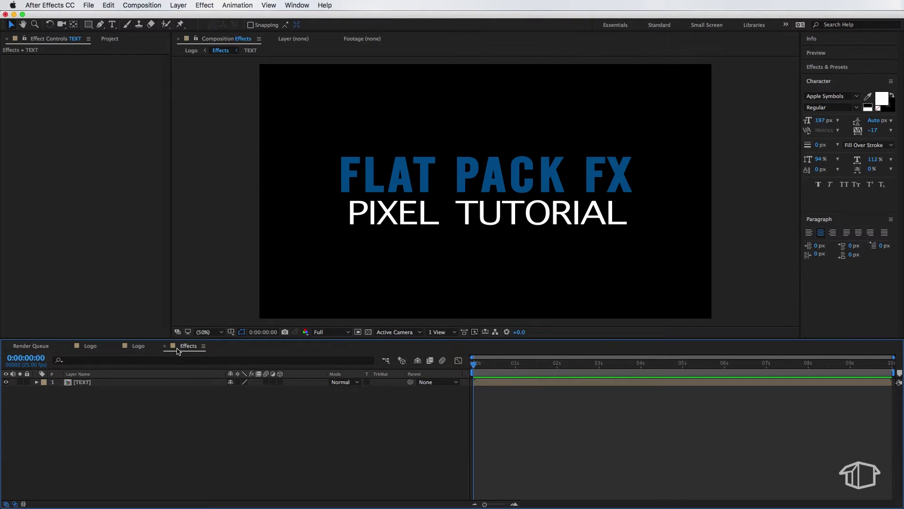
Step: Add an adjustment layer above the TEXT layer in the Effects composition and rename it "Pixels"
click(126, 398)
right_click(121, 398)
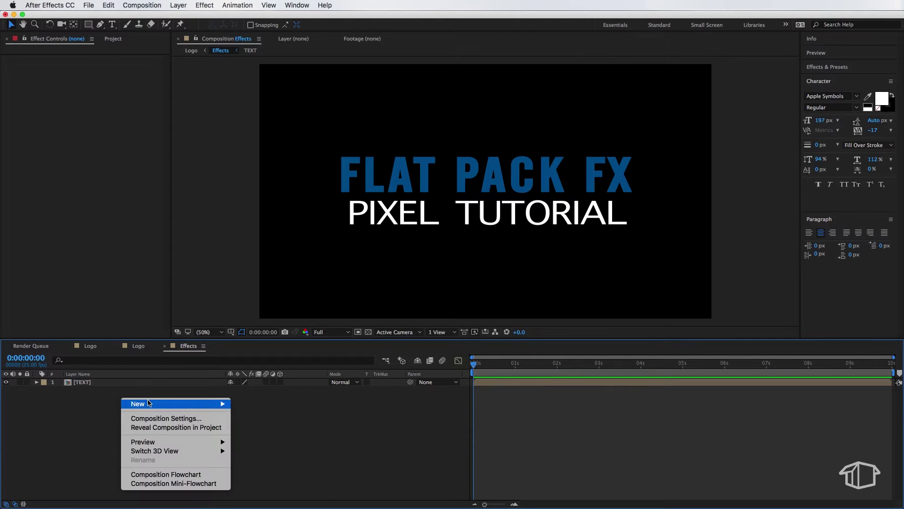
mouse_move(179, 404)
click(286, 472)
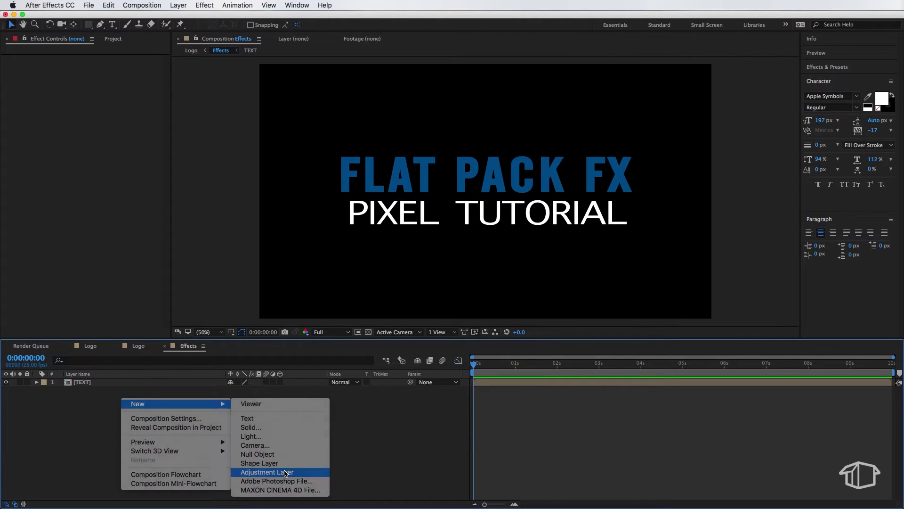
right_click(108, 384)
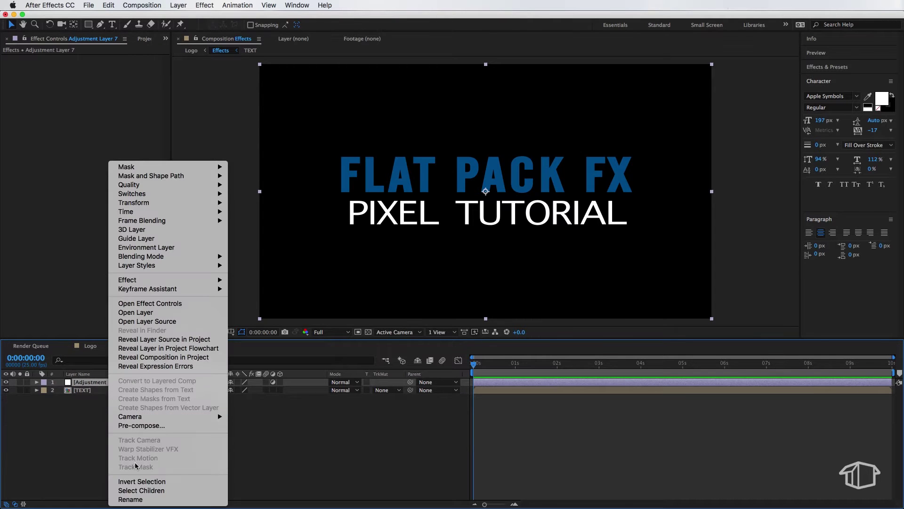
click(137, 500)
text(Pixels)
key(Return)
Step: Apply the CC Ball Action simulation effect to the Pixels adjustment layer
click(105, 385)
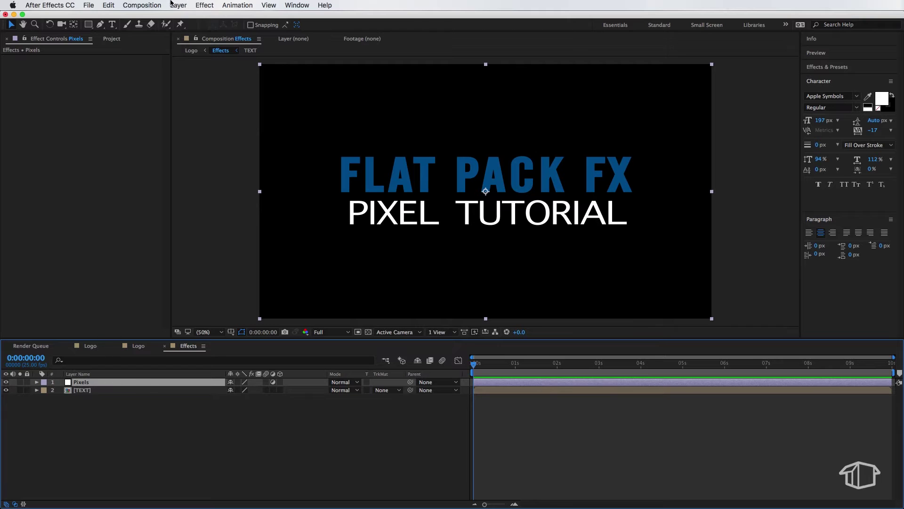
click(205, 4)
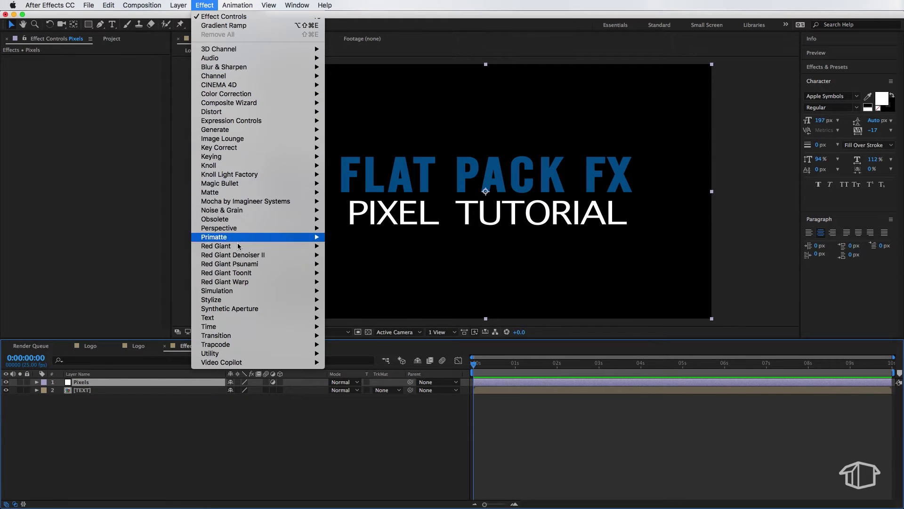
mouse_move(242, 292)
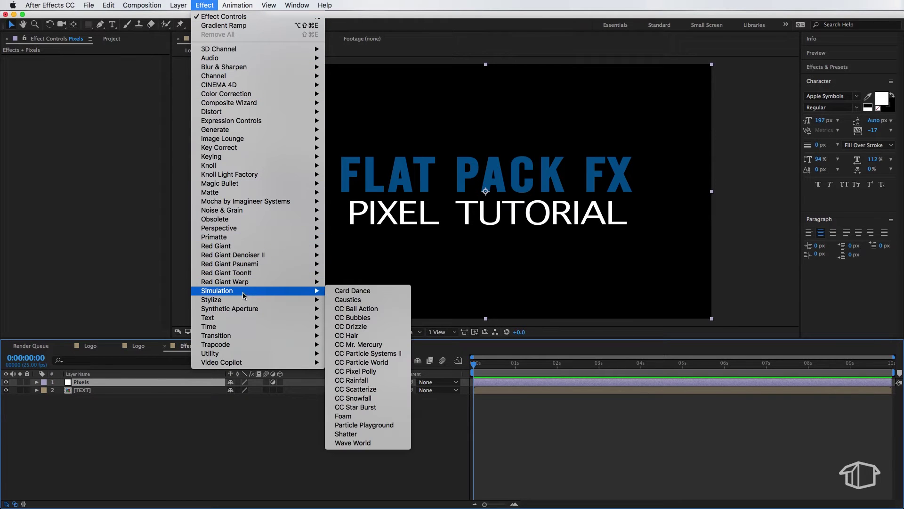
click(385, 310)
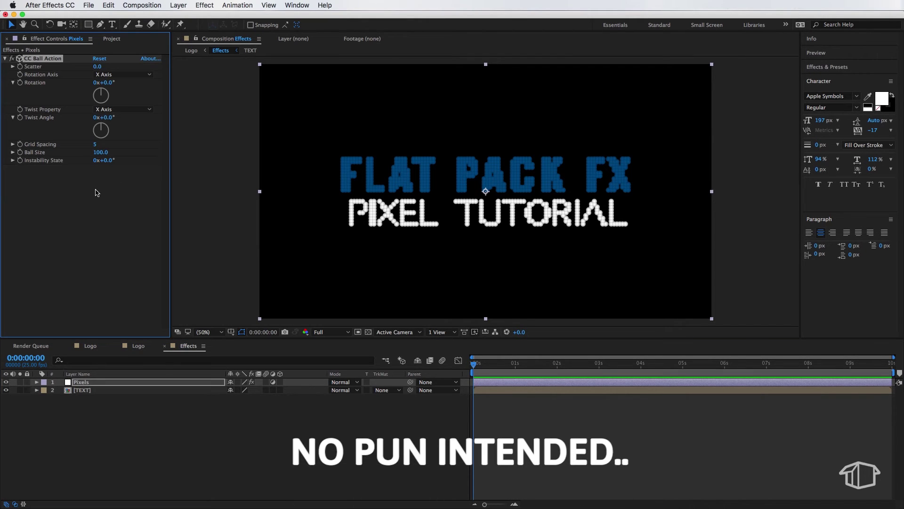
Step: Set the CC Ball Action Grid Spacing to 2 and Ball Size to 55 on the Pixels layer
click(95, 144)
text(2)
key(Return)
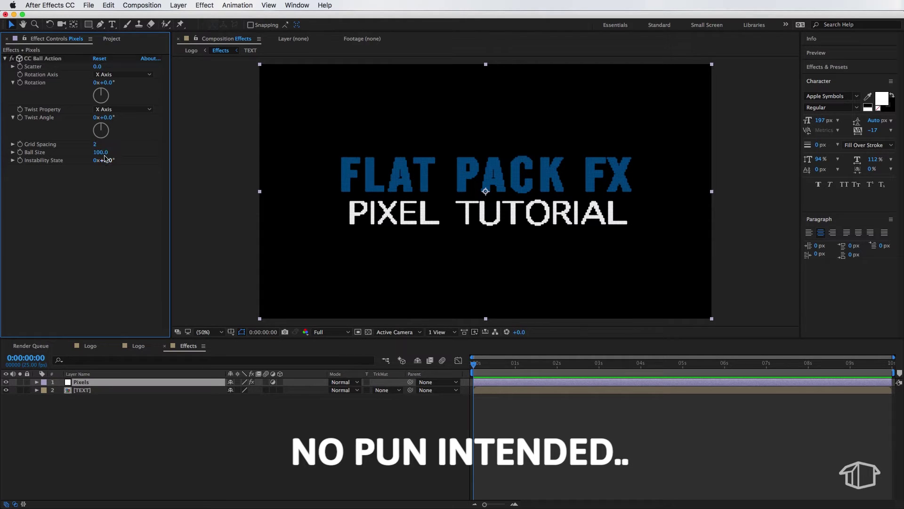
click(102, 153)
text(55)
key(Return)
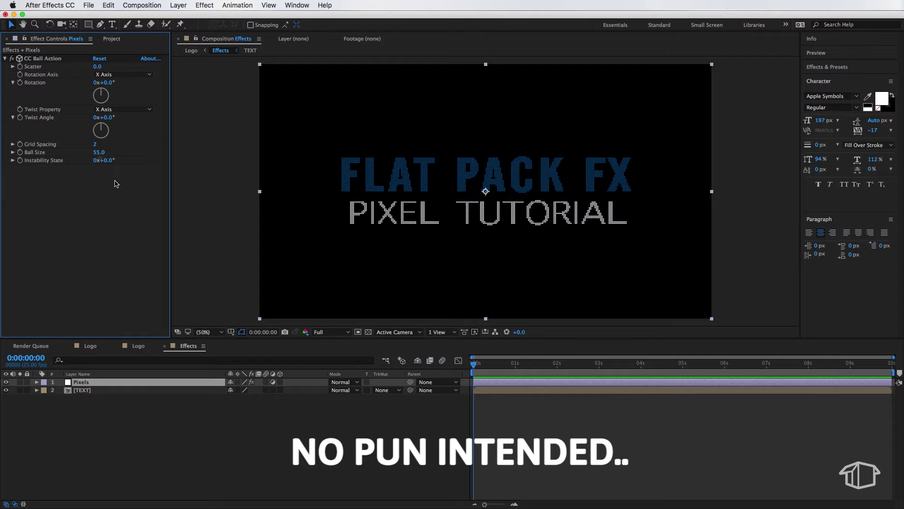
Step: Try a Ball Size of 63 and a Grid Spacing of 0 on the Pixels layer, and undo both changes
mouse_move(99, 152)
mouse_down()
mouse_move(114, 153)
mouse_move(86, 155)
mouse_move(104, 155)
mouse_move(106, 146)
mouse_move(95, 146)
mouse_up()
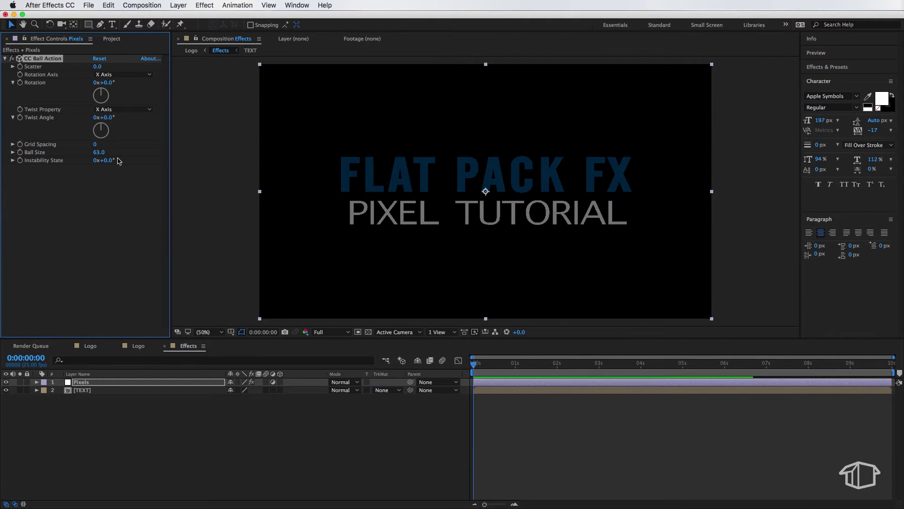
key(super+z)
key(super+z)
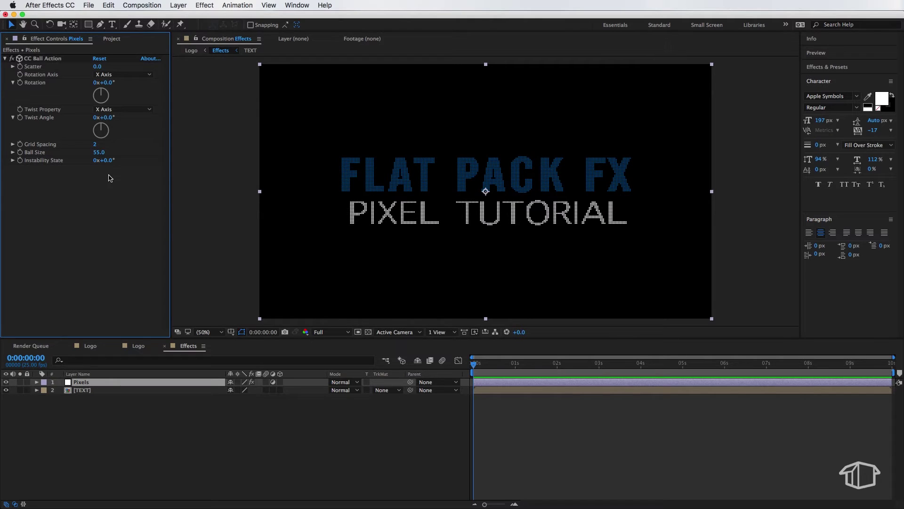
Step: Copy the Pixels adjustment layer into the Logo composition and place it between the Effects layer and the background solid
click(96, 386)
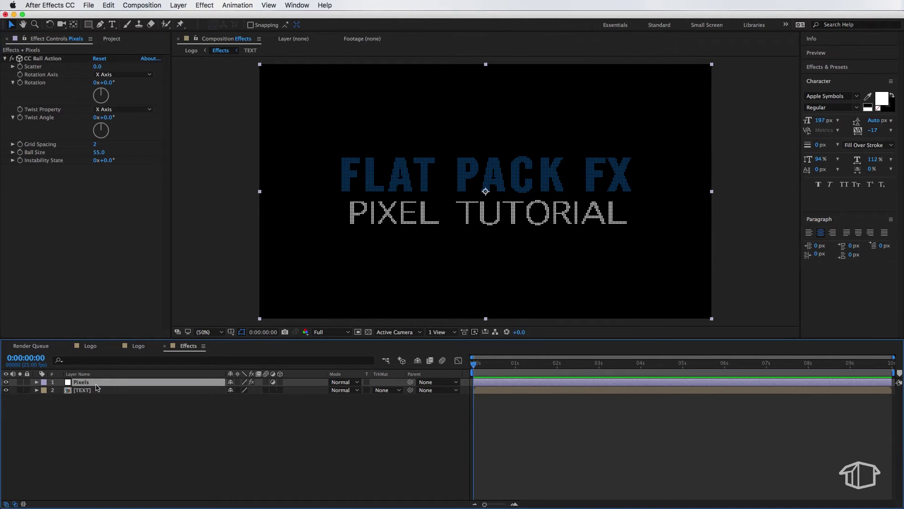
click(109, 6)
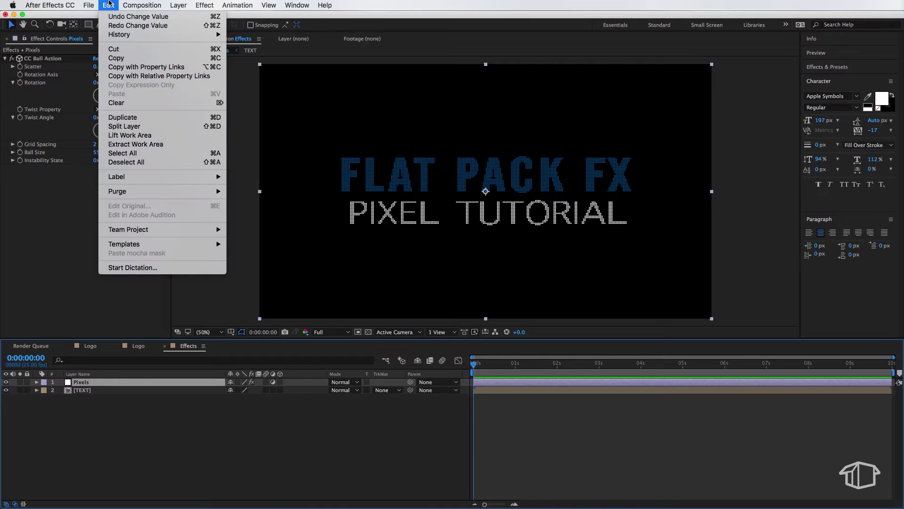
click(118, 59)
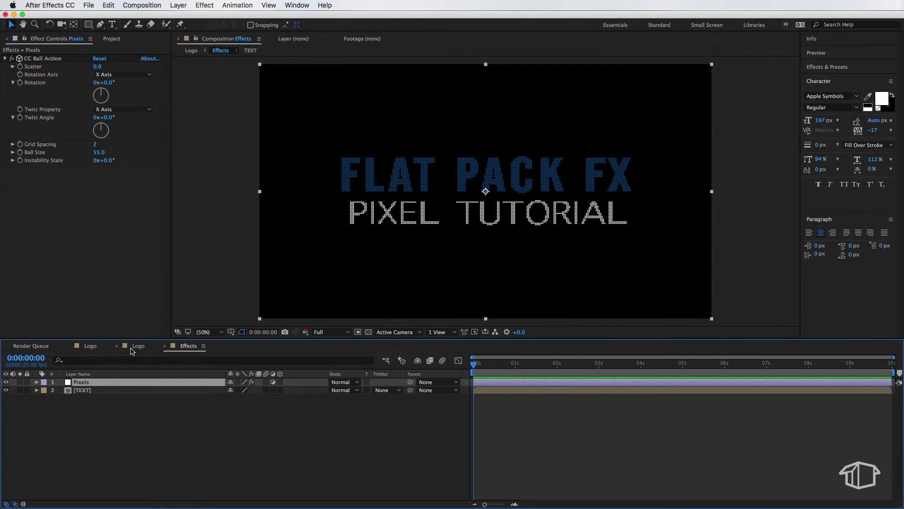
click(137, 346)
click(175, 422)
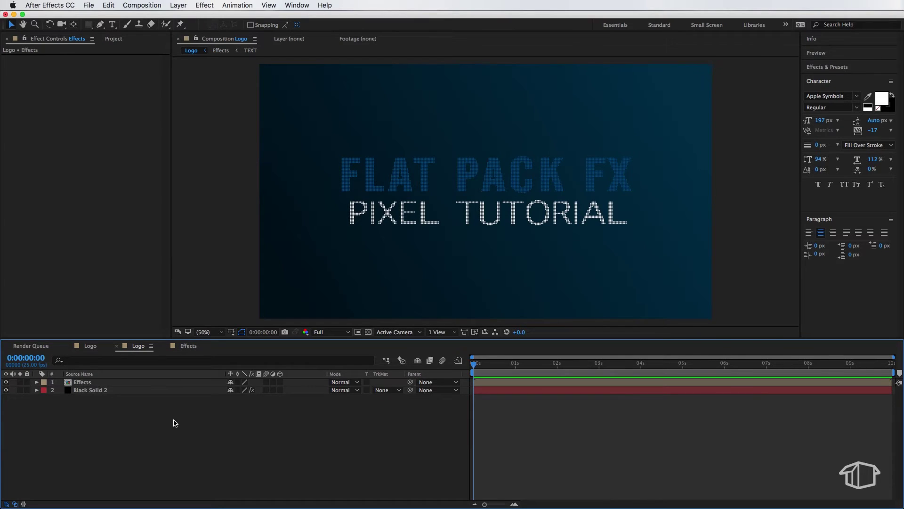
click(111, 5)
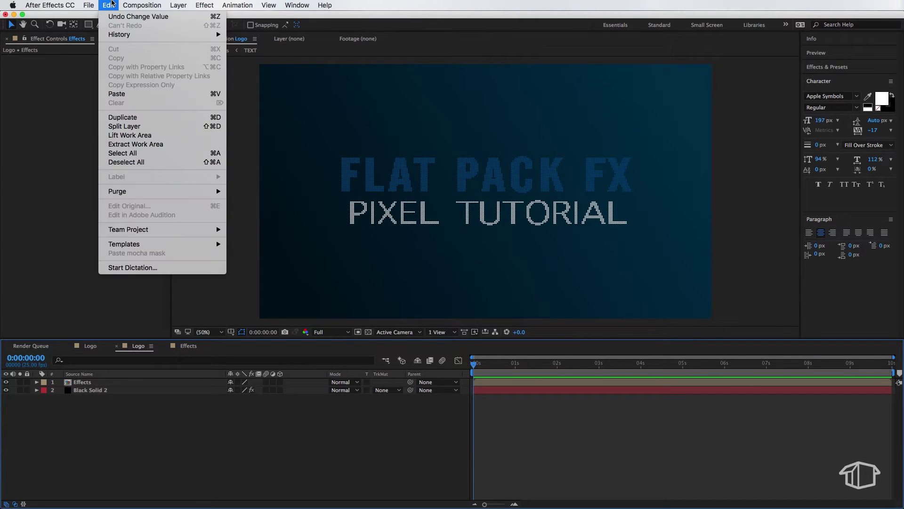
click(118, 94)
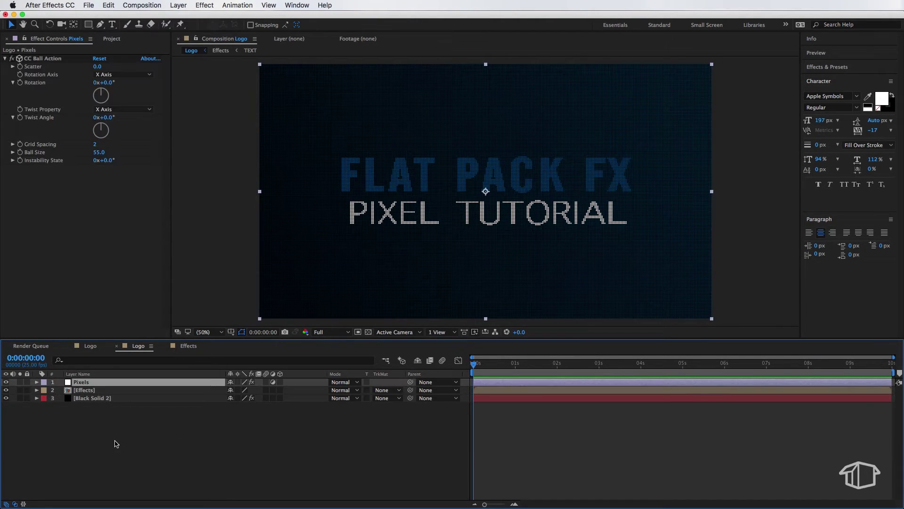
click(114, 442)
drag(87, 382, 86, 392)
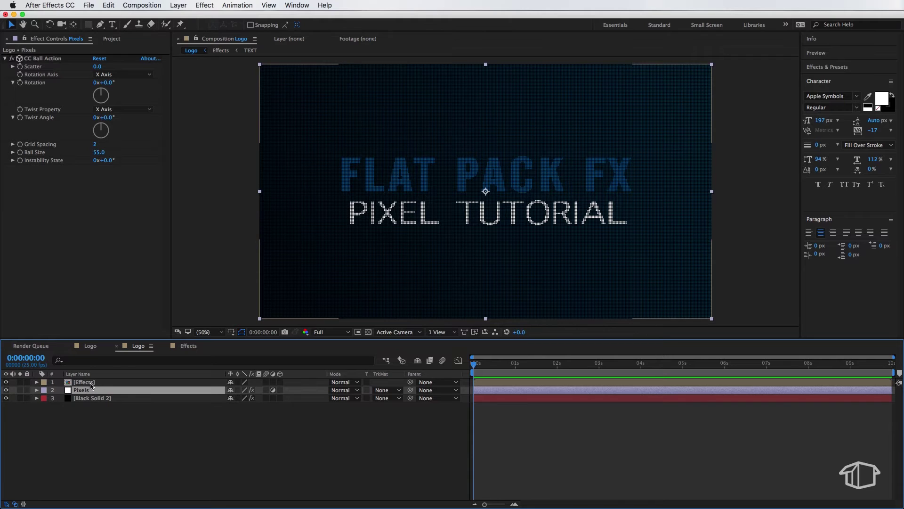
Step: Set the Logo composition's Pixels layer to Grid Spacing 6 and Ball Size 150, and inspect the background dots up close
click(94, 144)
text(6)
key(Return)
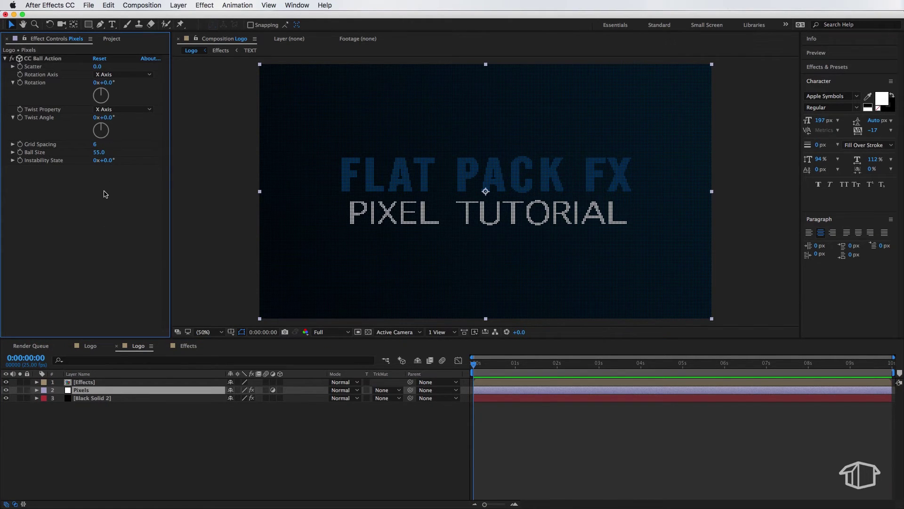
click(100, 153)
text(150)
key(Return)
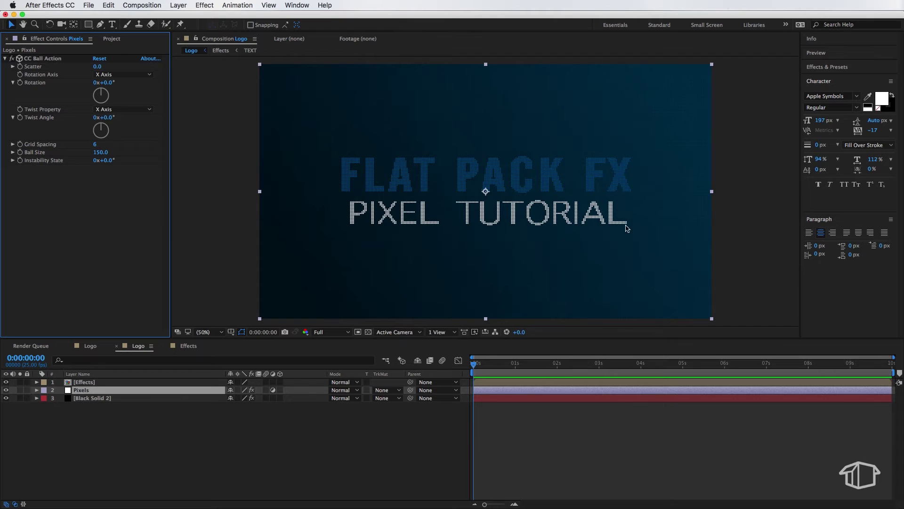
scroll(572, 129, up, 2)
key(space)
drag(540, 114, 403, 90)
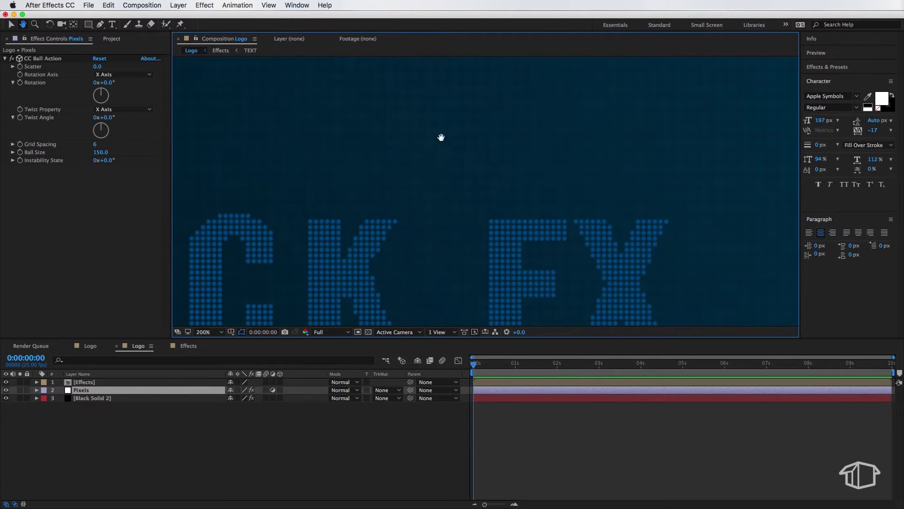
key(shift+/)
click(156, 415)
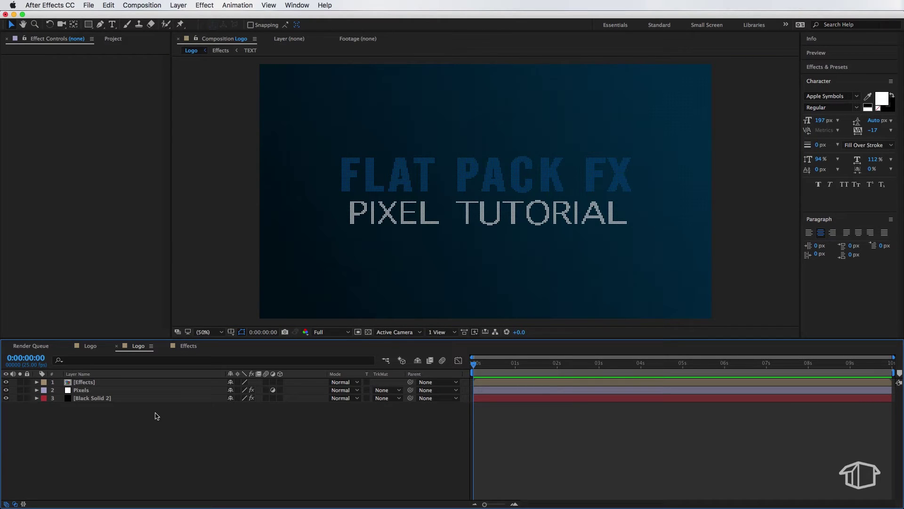
Step: Split the Effects layer in the Logo composition at the 2-second mark
click(115, 384)
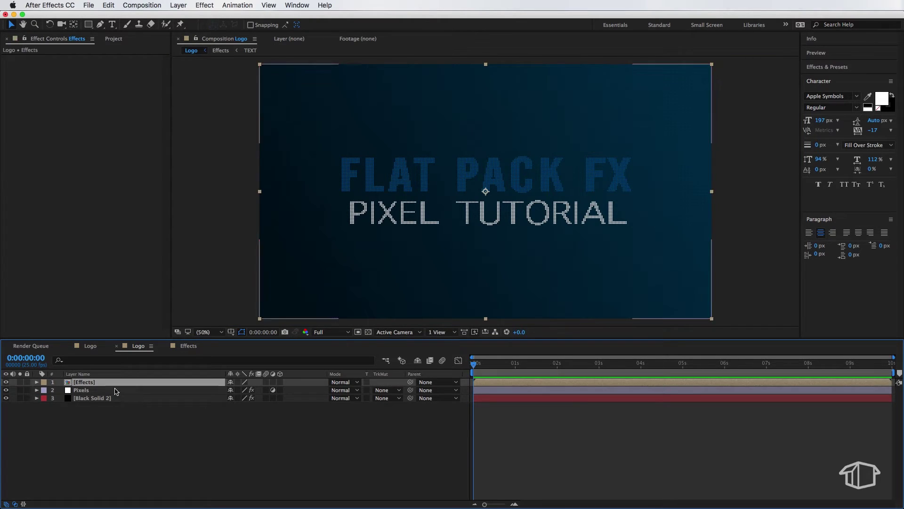
drag(485, 368, 558, 366)
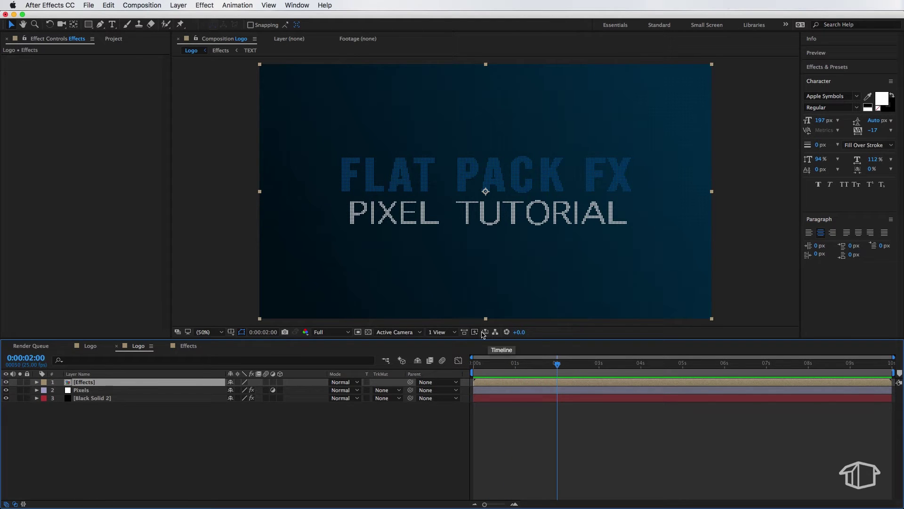
click(109, 5)
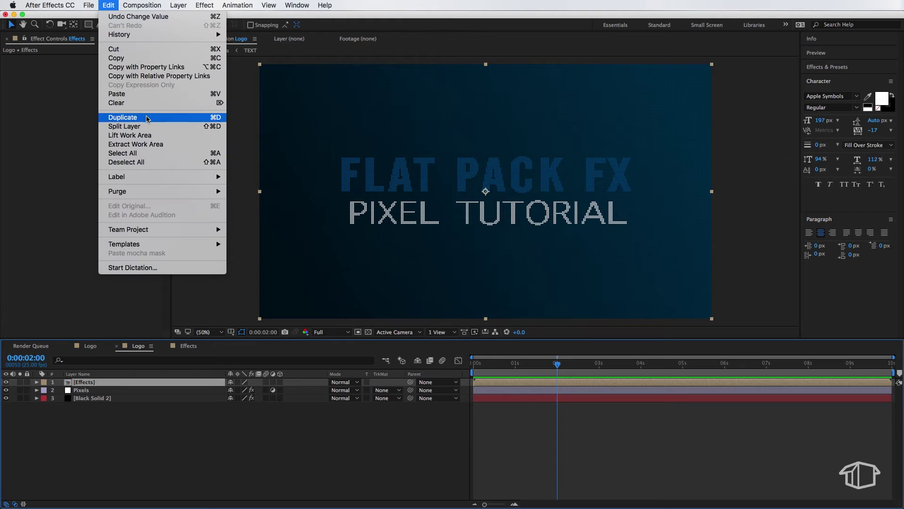
click(127, 127)
click(613, 481)
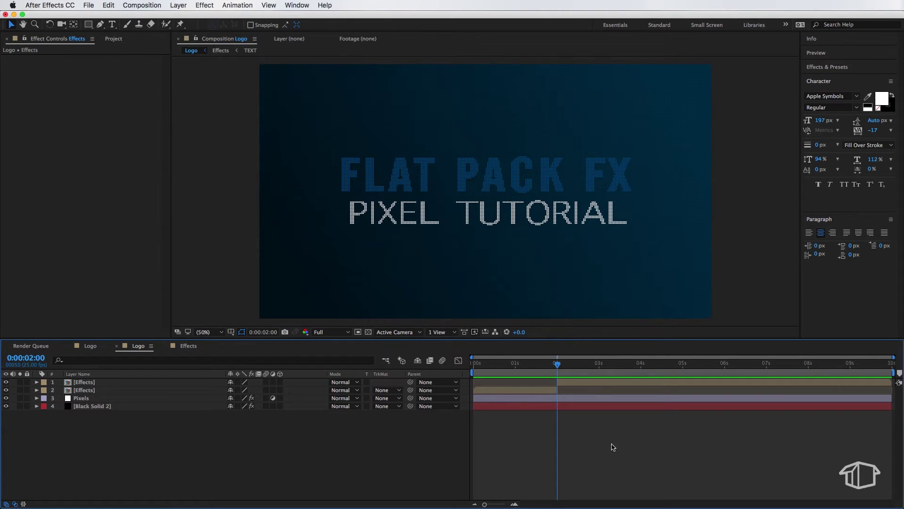
Step: Place the longer Effects segment beneath the two-second one in the layer stack and shift it to start at 0 seconds
click(561, 384)
click(557, 380)
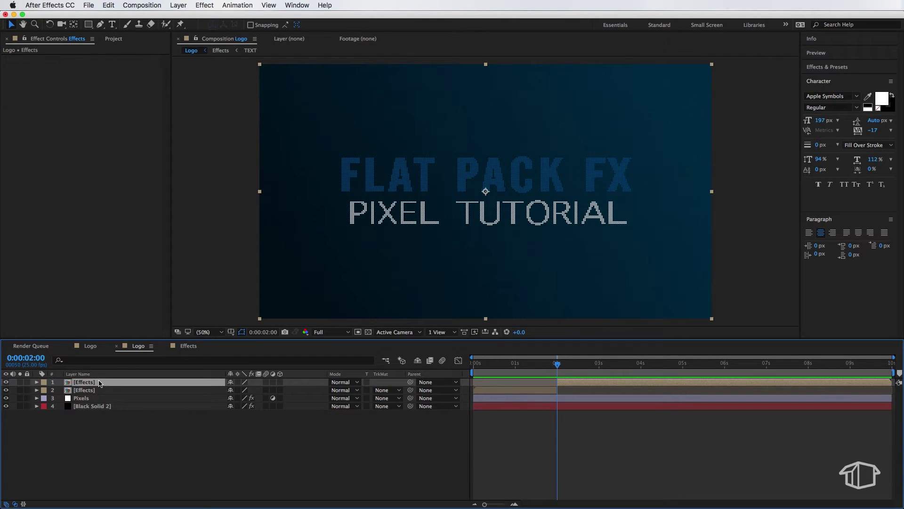
drag(99, 384, 101, 398)
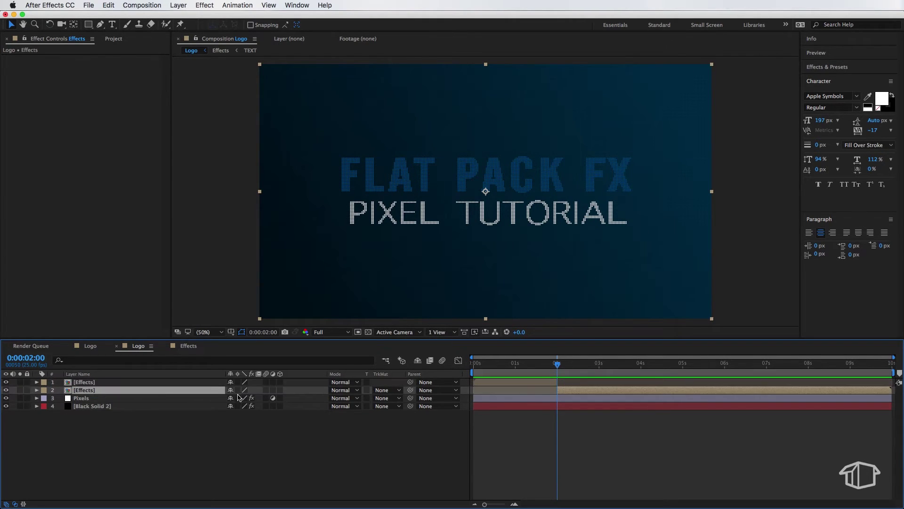
drag(570, 394, 521, 391)
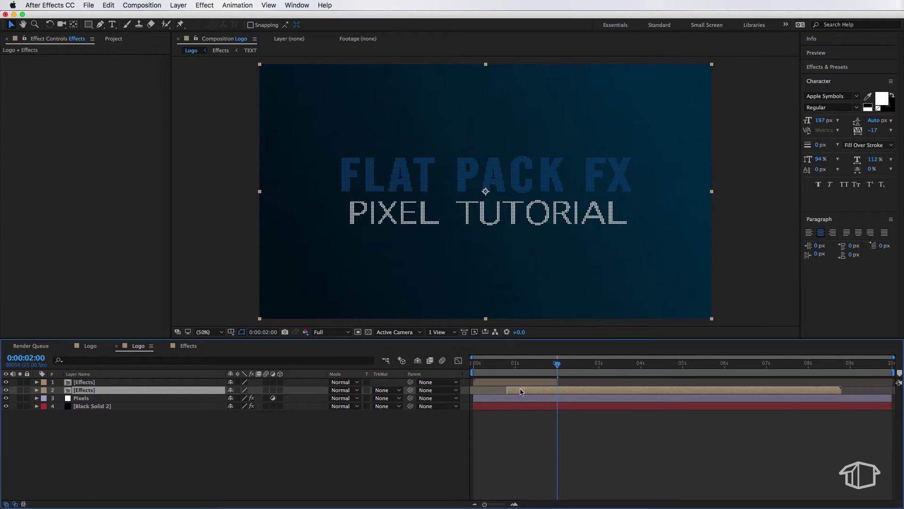
Step: Enlarge the two-second Effects segment well beyond the frame and offset it so its text runs off the composition's left edge
click(485, 383)
key(Home)
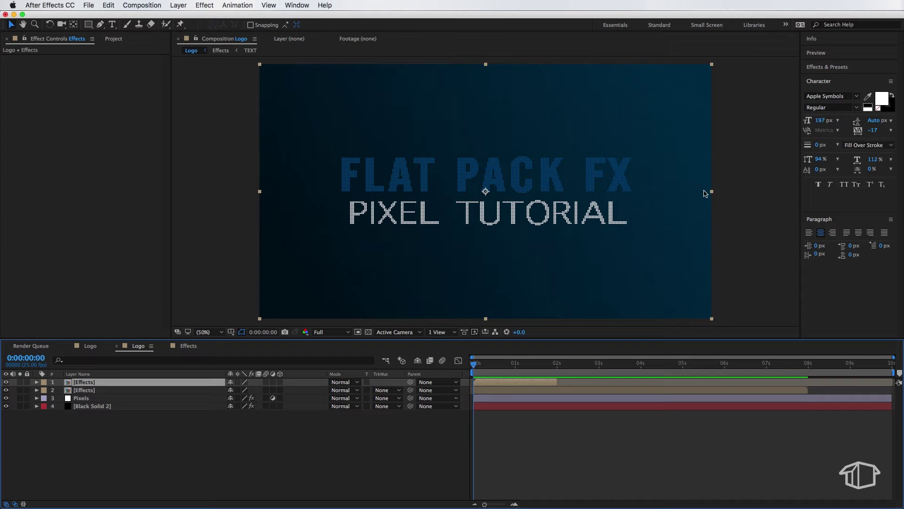
drag(714, 196, 902, 117)
drag(580, 173, 484, 166)
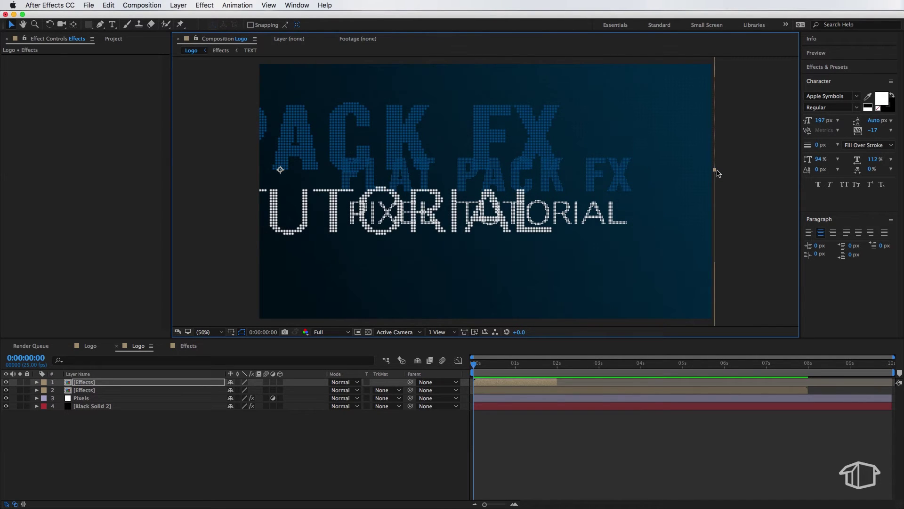
drag(715, 170, 827, 160)
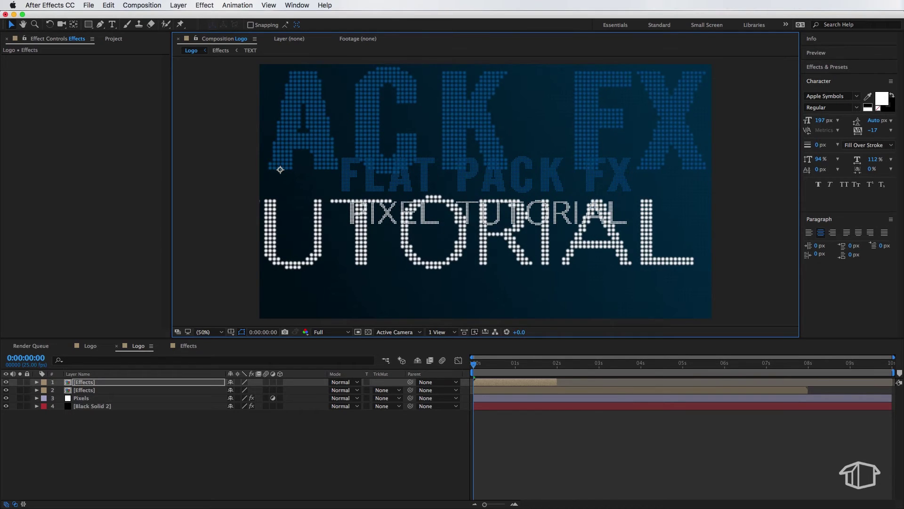
mouse_move(889, 149)
mouse_down()
mouse_move(901, 147)
mouse_move(750, 135)
mouse_move(697, 142)
mouse_move(900, 145)
mouse_up()
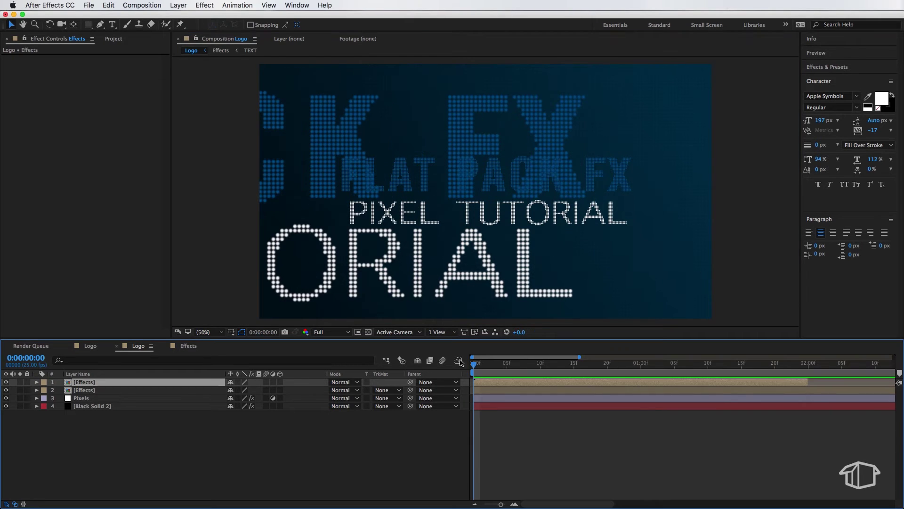
Step: Split the enlarged Effects segment at frame 6 and shift the later piece to start at frame 13
drag(579, 357, 553, 357)
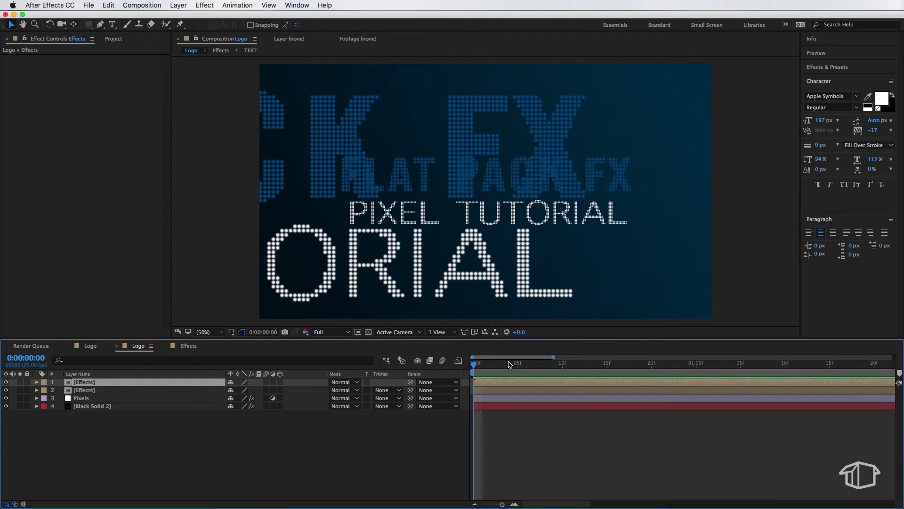
click(484, 368)
drag(506, 366, 528, 370)
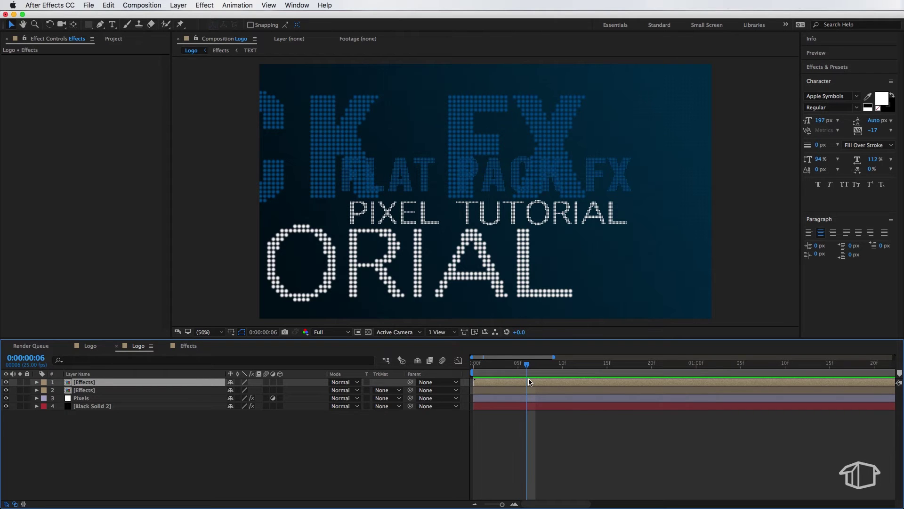
click(109, 5)
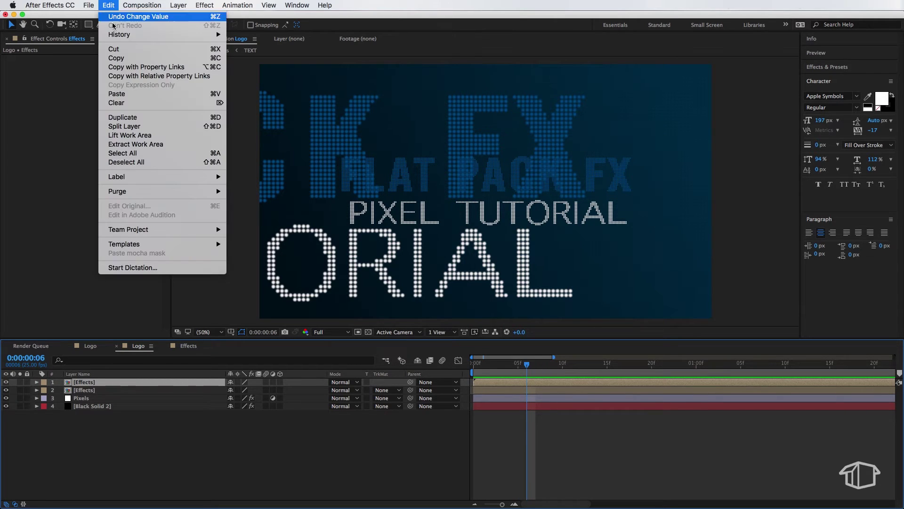
click(124, 127)
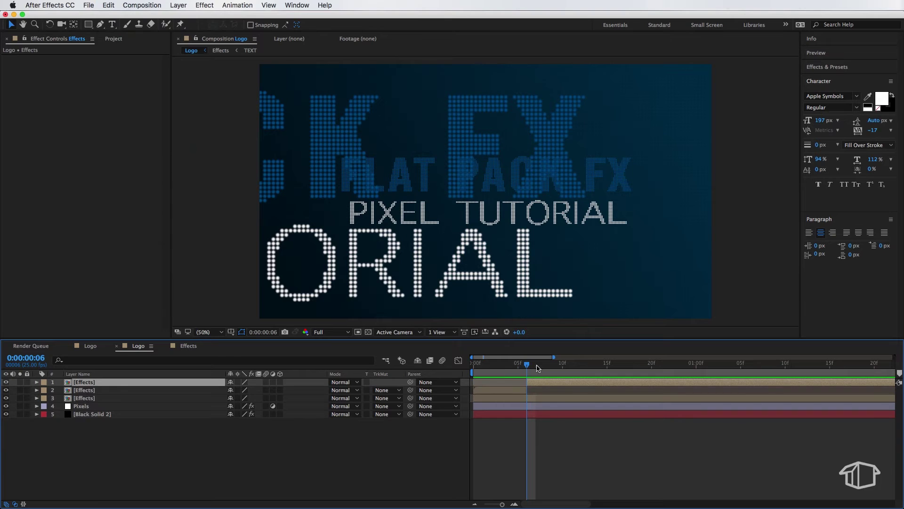
drag(533, 382, 575, 379)
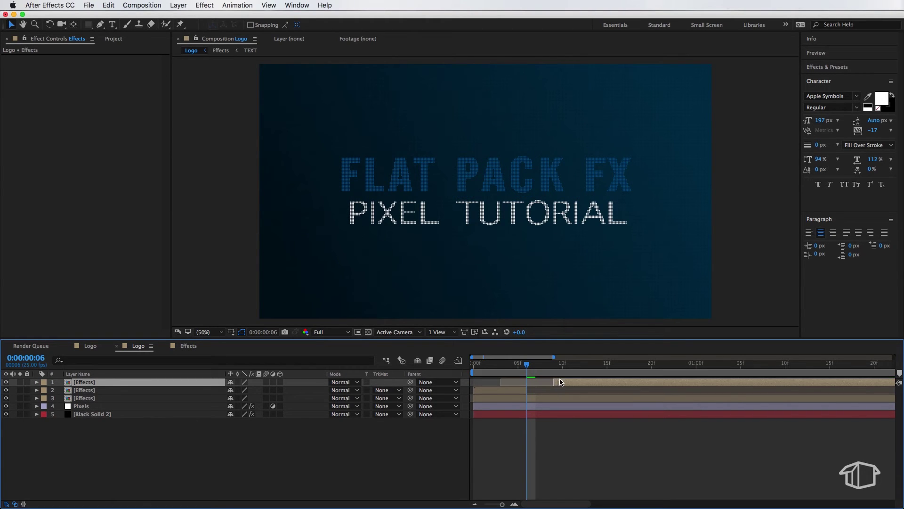
drag(575, 379, 599, 385)
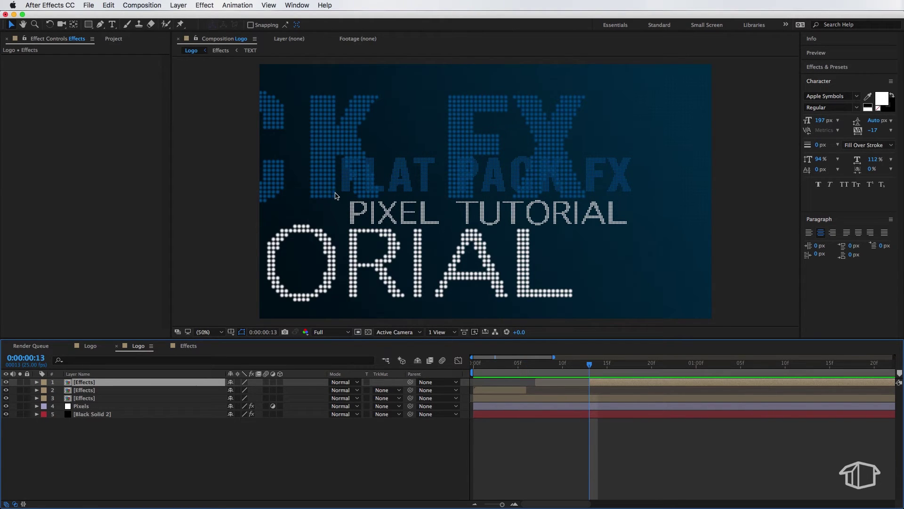
Step: Rescale and widen the Effects piece starting at frame 13, placing its text low in the composition and running off the right edge
drag(316, 152, 391, 191)
scroll(429, 172, down, 2)
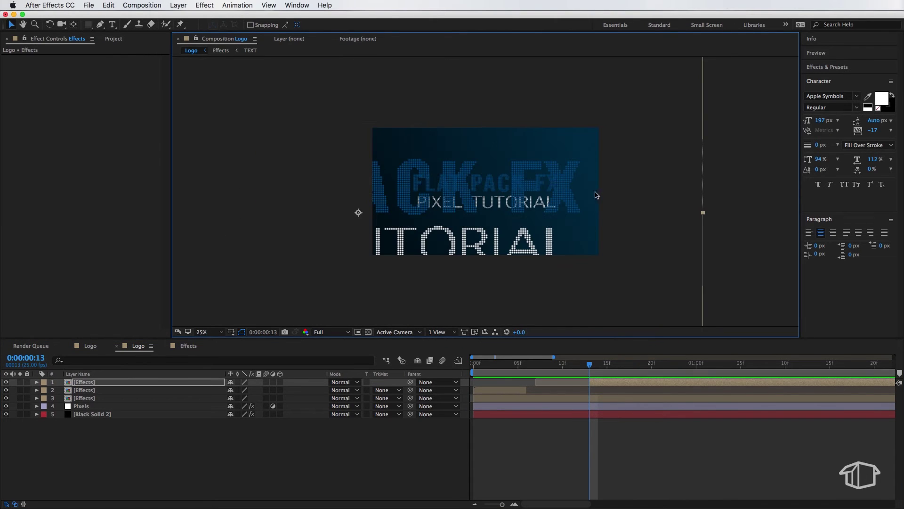
drag(683, 217, 493, 243)
drag(406, 265, 623, 230)
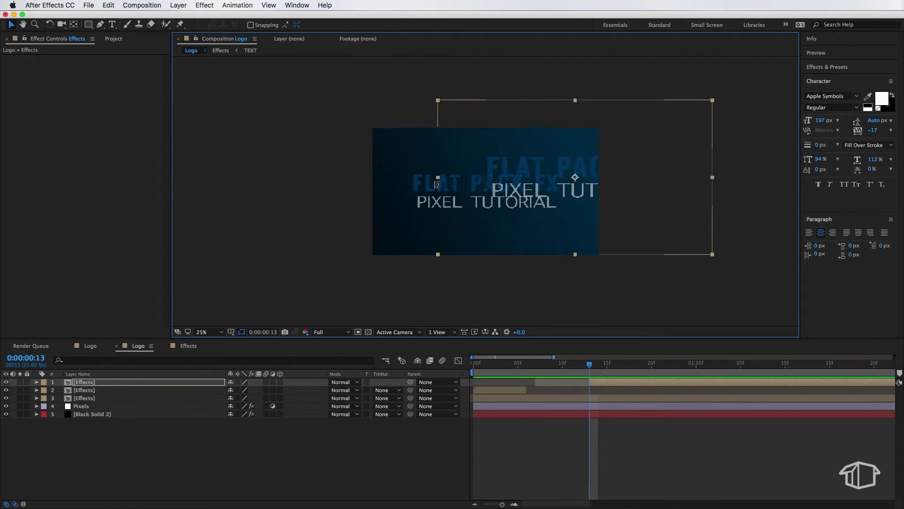
drag(437, 177, 398, 189)
drag(535, 168, 533, 215)
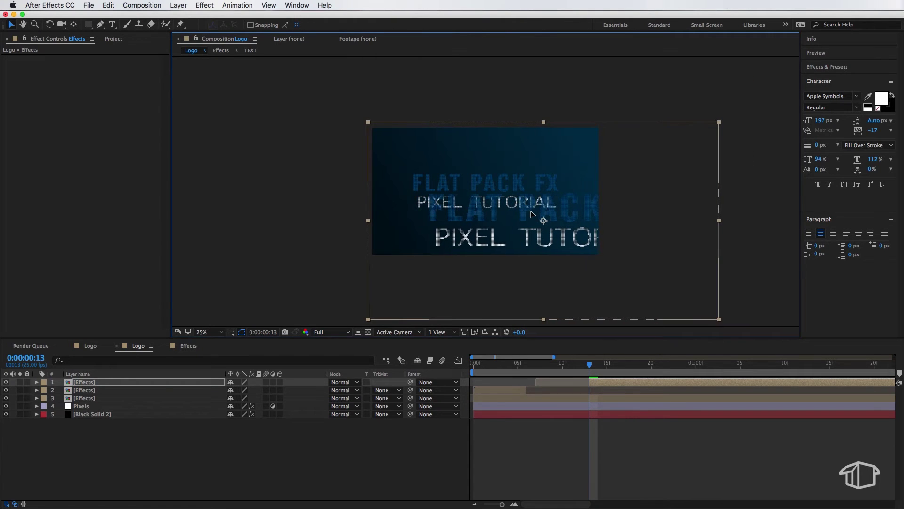
key(period)
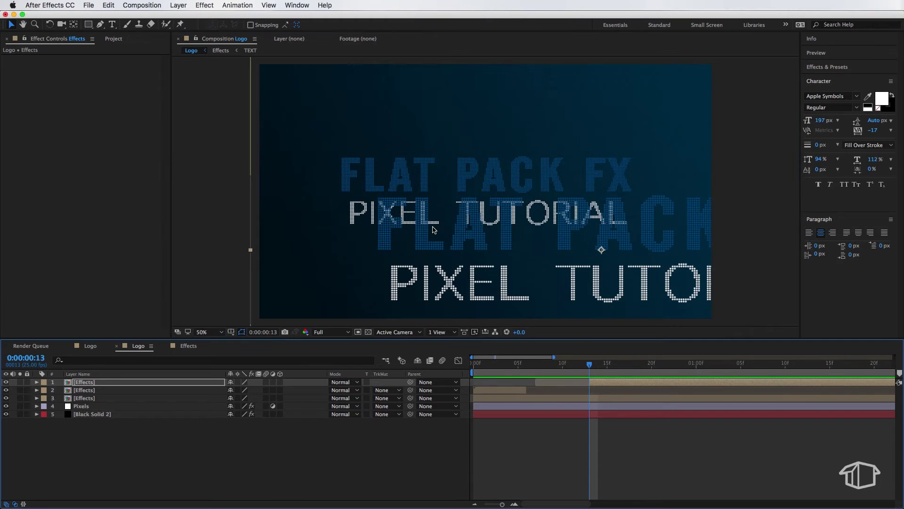
drag(250, 253, 14, 250)
drag(304, 217, 437, 216)
Step: Split the widened Effects piece at frame 20 and shift the remainder to start at 0:00:01:03
click(598, 364)
drag(623, 367, 652, 365)
click(108, 5)
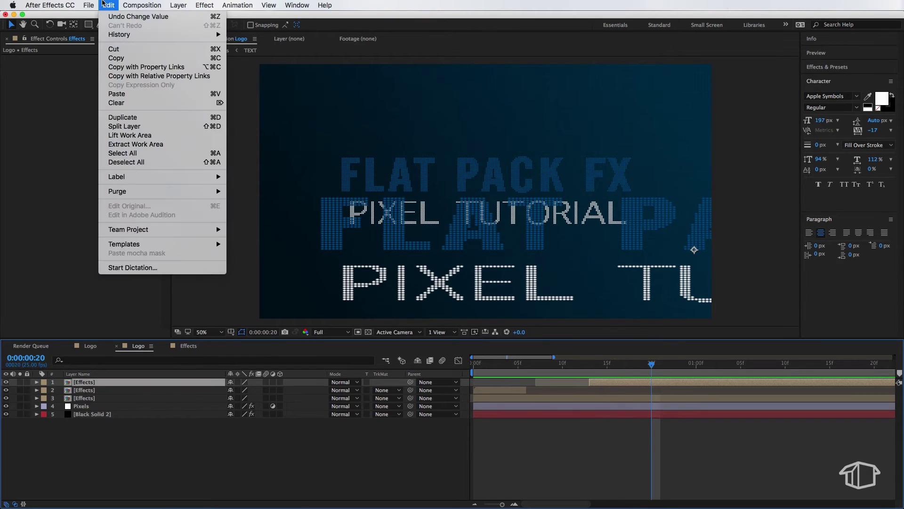
click(125, 126)
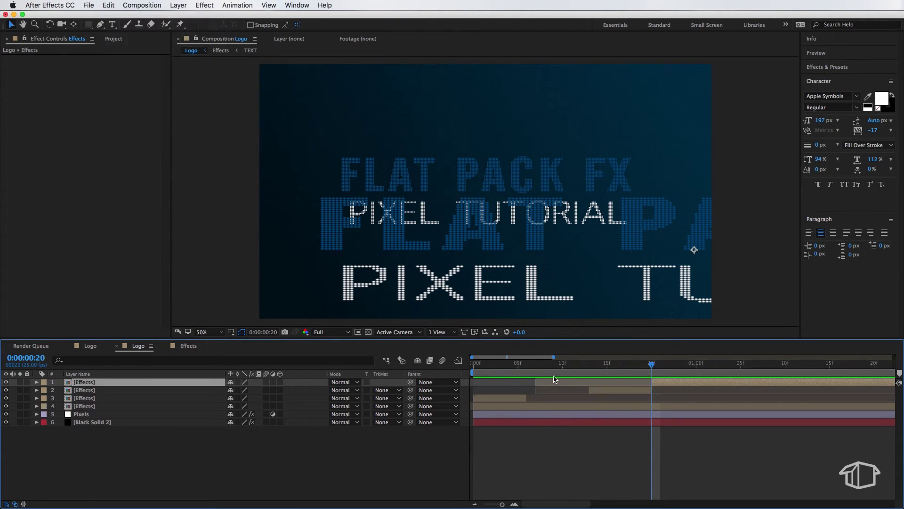
drag(529, 358, 652, 367)
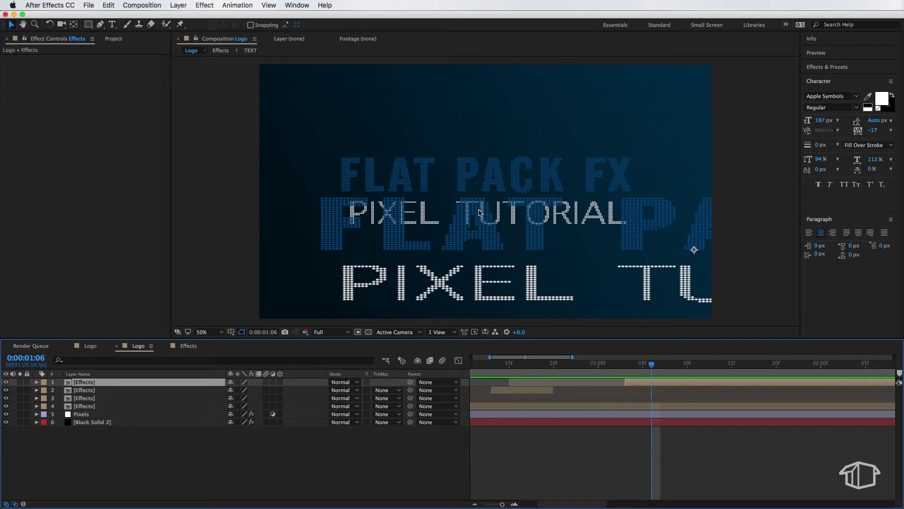
Step: Enlarge and reposition the Effects piece starting at 0:00:01:03 until its blue dotted letters LA fill the composition
key(comma)
drag(299, 227, 1, 233)
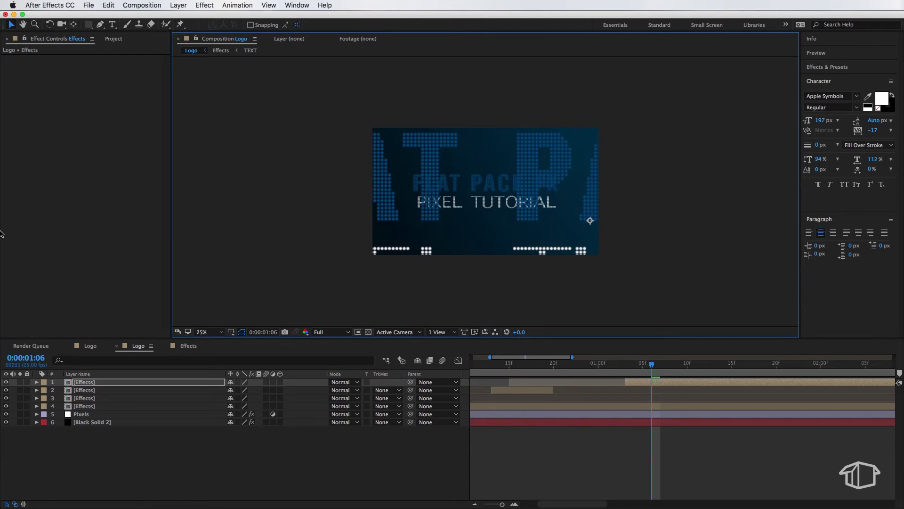
key(comma)
key(comma)
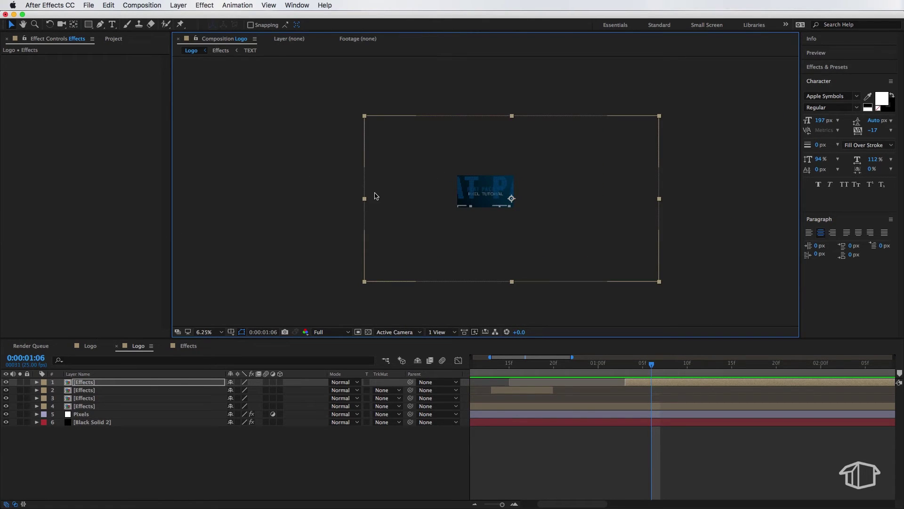
drag(364, 200, 278, 212)
drag(502, 198, 576, 217)
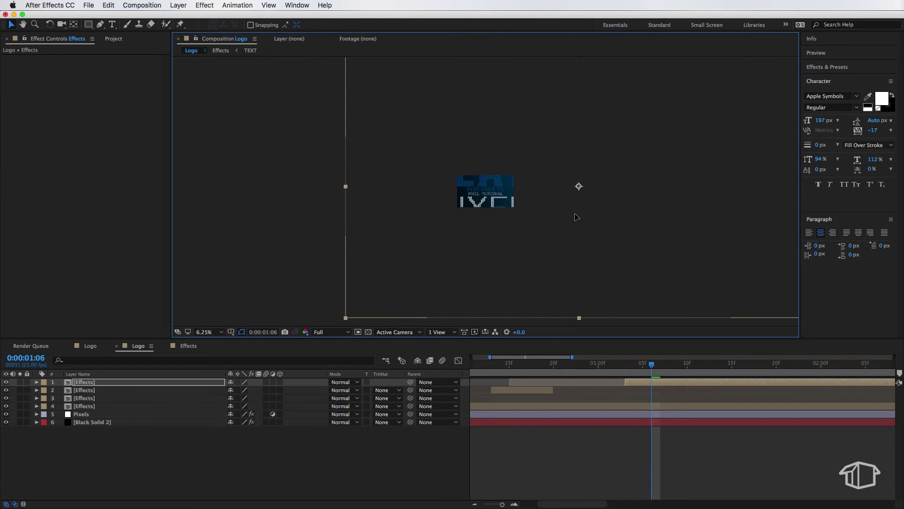
key(period)
key(period)
key(period)
key(period)
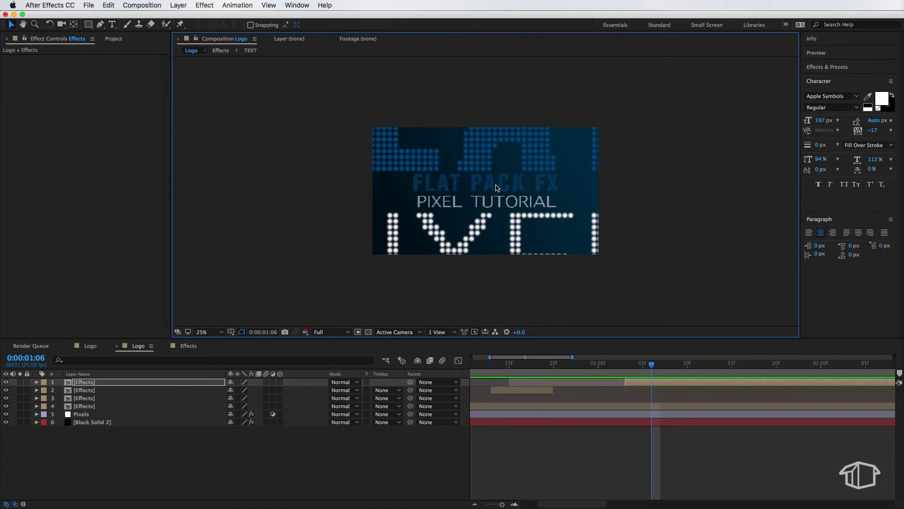
key(period)
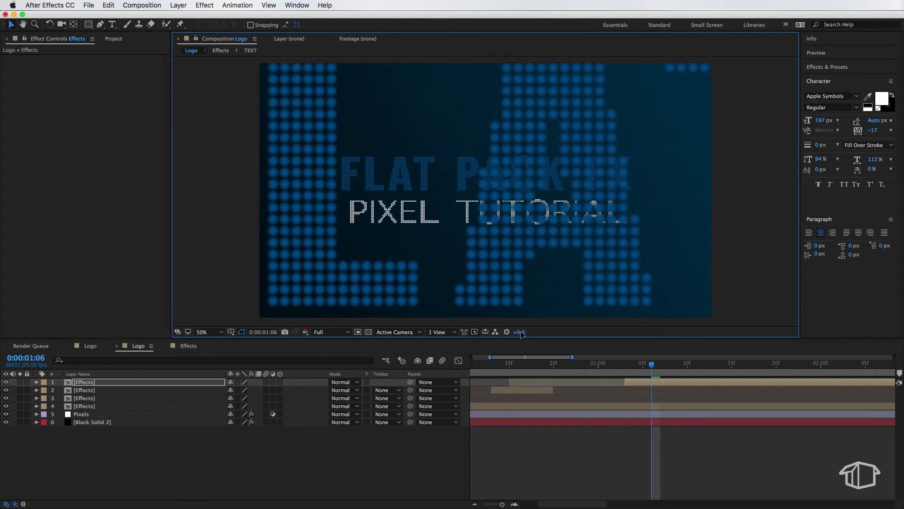
Step: Split the LA close-up segment at 0:00:01:10 and shift the later piece to start at 0:00:01:17
click(641, 365)
drag(638, 366, 686, 375)
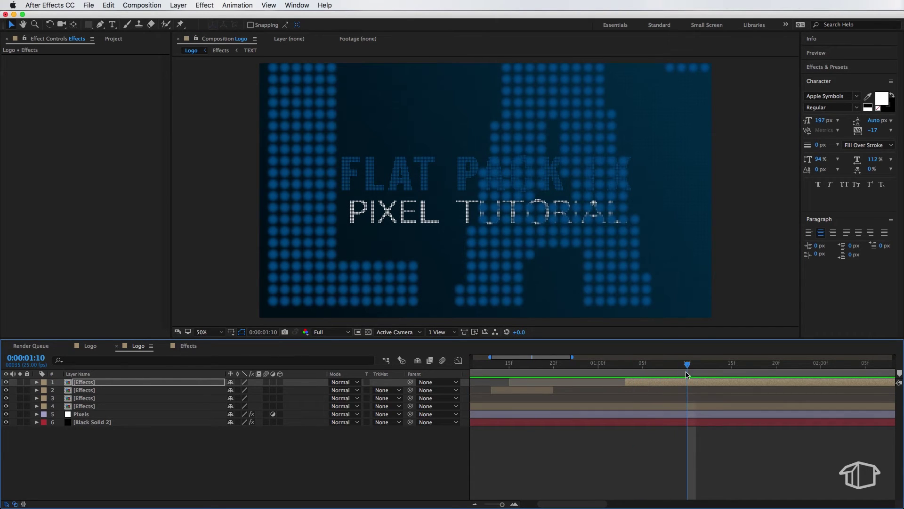
click(108, 5)
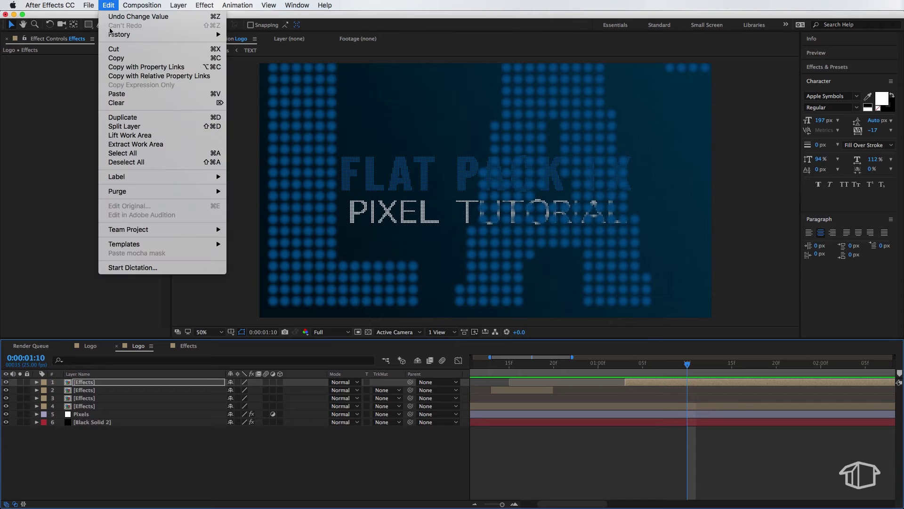
click(124, 126)
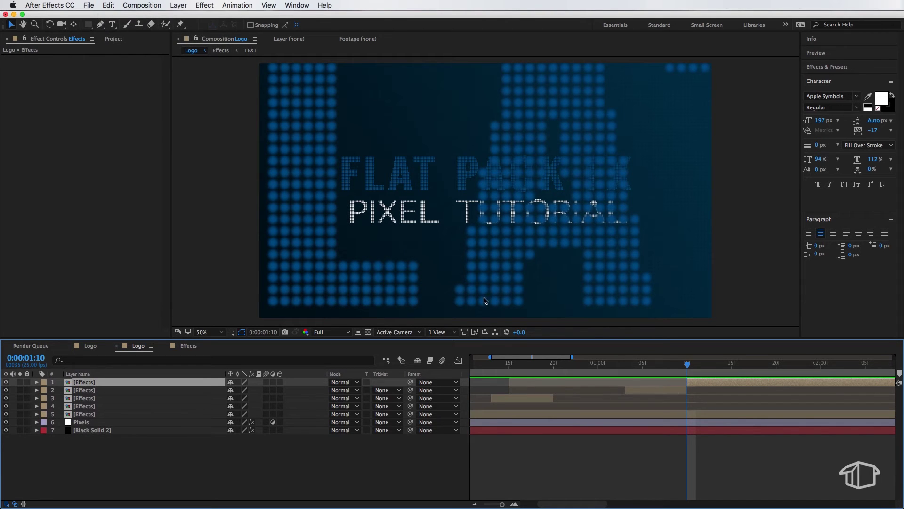
mouse_move(490, 356)
mouse_down()
mouse_move(443, 359)
mouse_move(496, 359)
mouse_up()
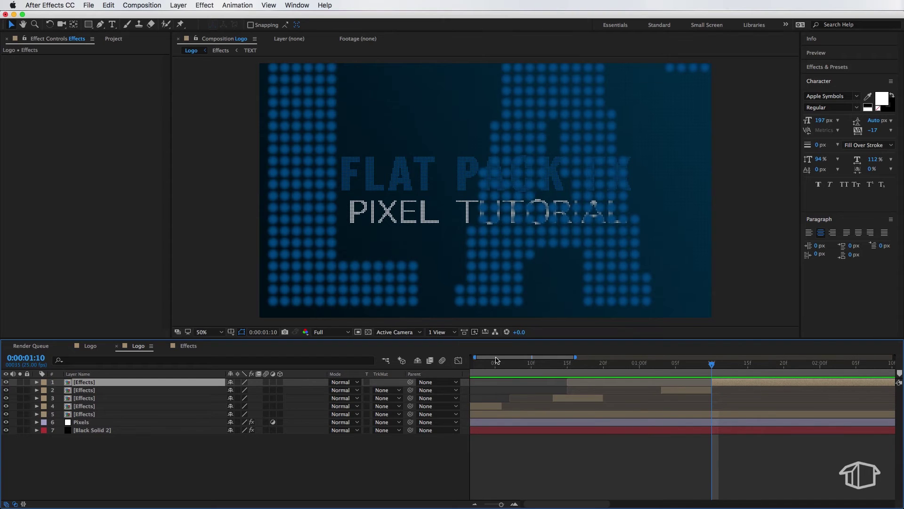
drag(725, 385, 773, 381)
Step: Shrink the Effects piece starting at 0:00:01:17 to slightly smaller than the composition and offset its text toward the lower-right corner
click(769, 364)
scroll(472, 156, down, 2)
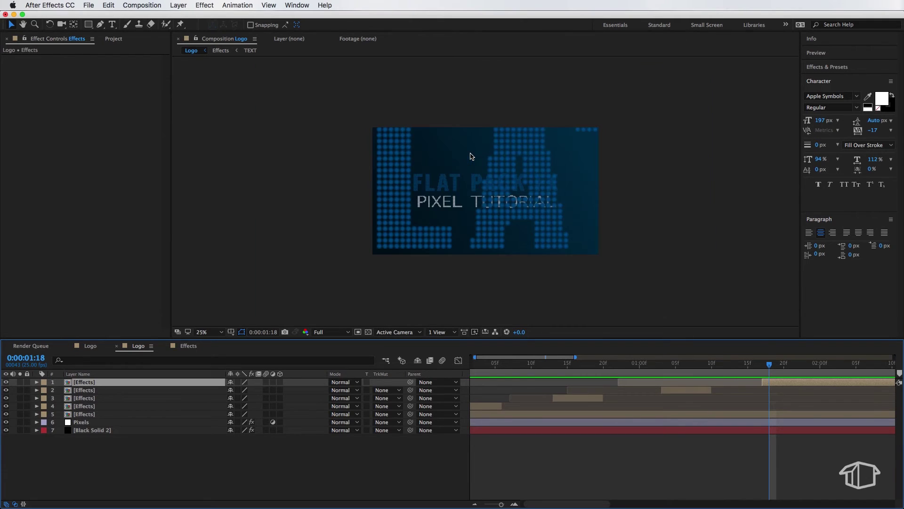
scroll(474, 155, down, 1)
drag(221, 223, 476, 218)
drag(583, 235, 396, 214)
drag(315, 206, 509, 236)
key(period)
Step: Split the lower-right text segment at 0:00:01:24 and deselect the layers
drag(777, 366, 815, 361)
click(822, 382)
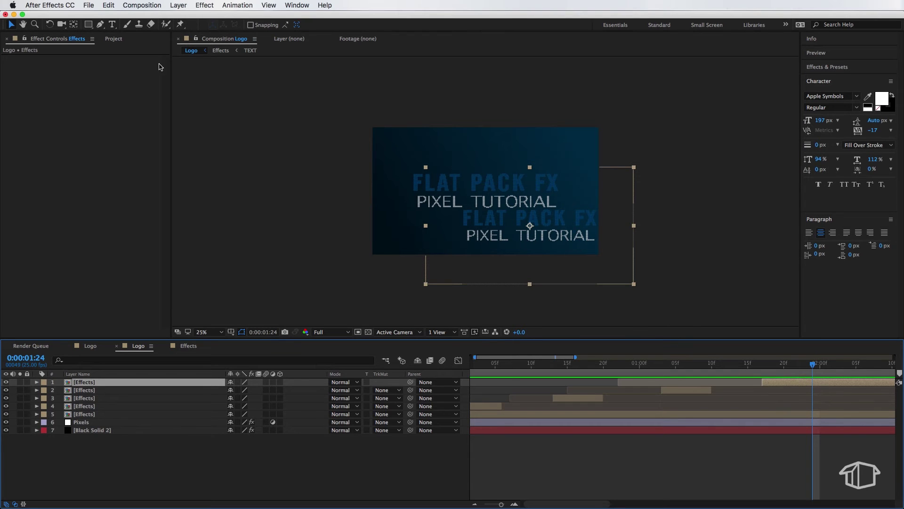
click(109, 5)
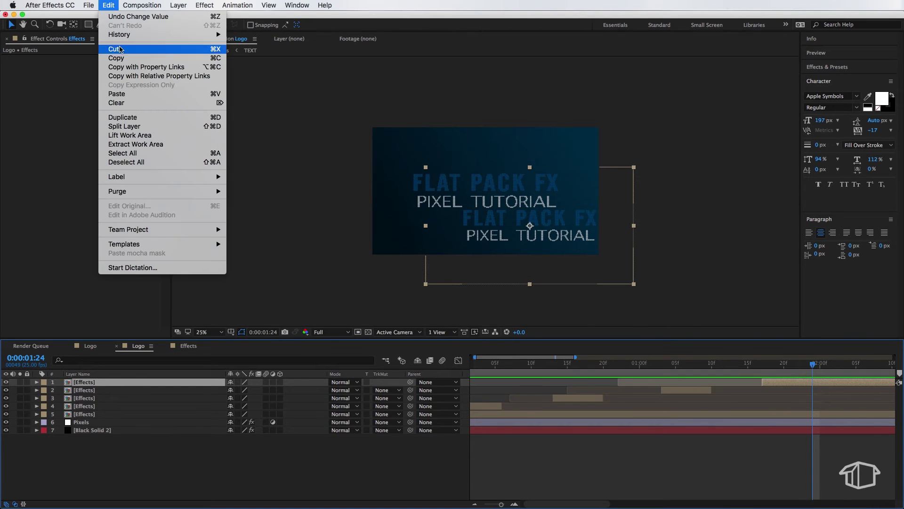
click(128, 124)
click(781, 485)
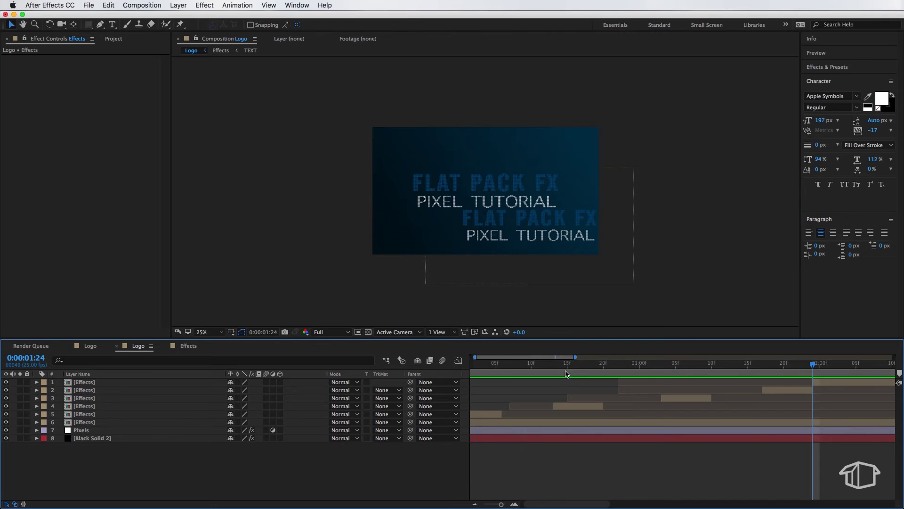
Step: Move the LA close-up segment to start at frame 20 and the lower-right text segment to start at 0:00:01:07
click(567, 365)
drag(677, 397, 626, 401)
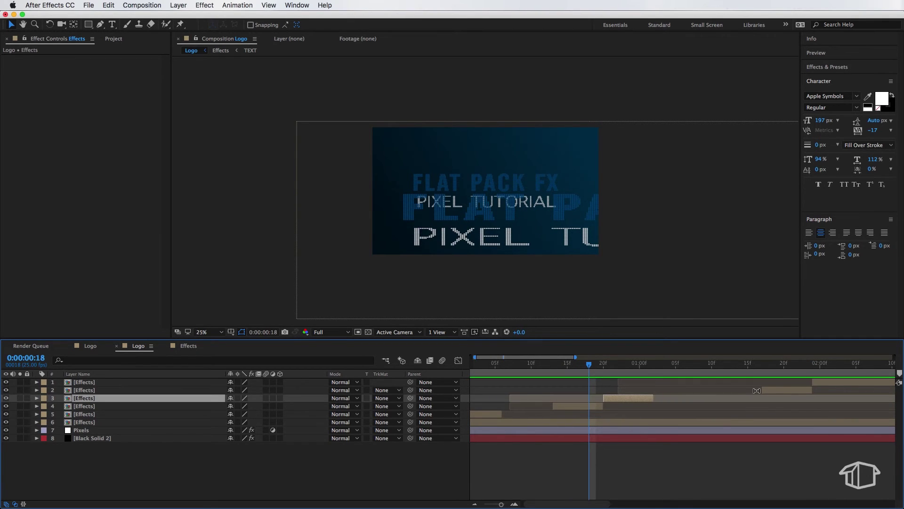
drag(781, 395, 705, 397)
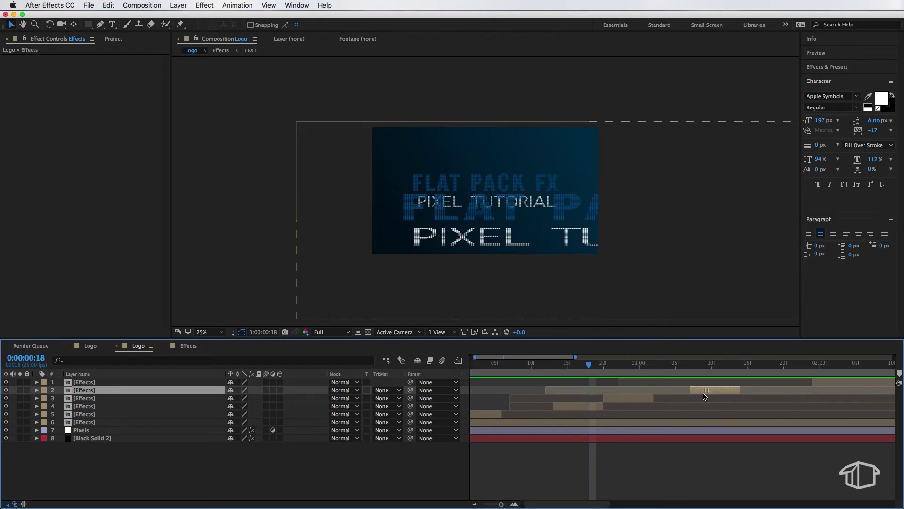
Step: Trim the start of the original-size Effects layer to frame 6, where the first enlarged segment ends
drag(550, 366, 507, 371)
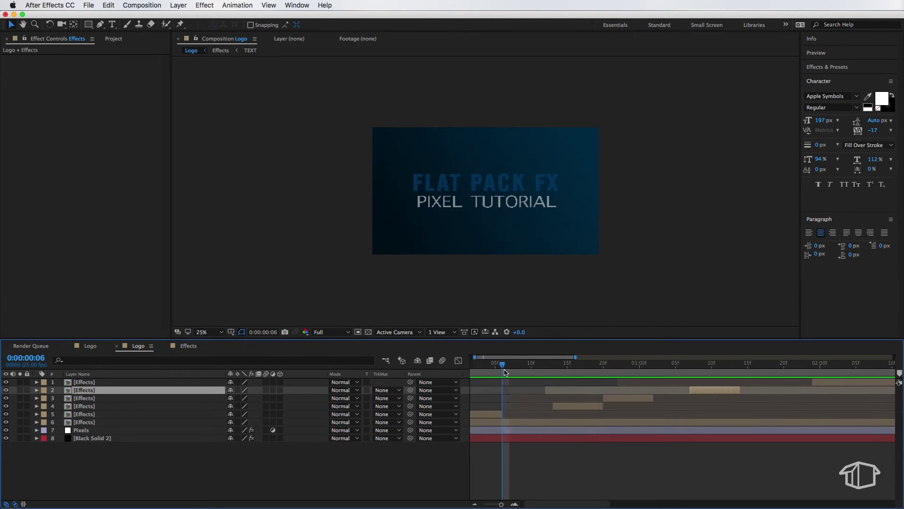
click(515, 423)
drag(514, 422, 543, 423)
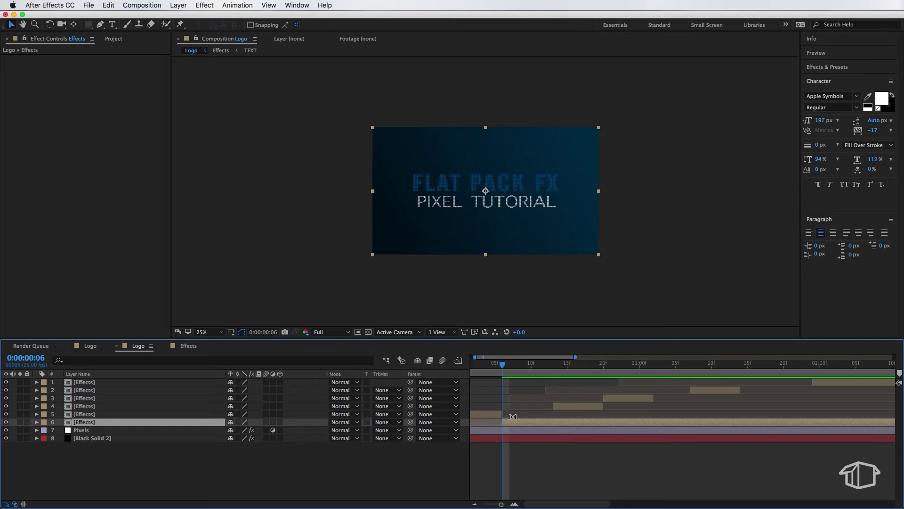
Step: Split the original-size Effects layer at frame 13 and shift the later piece to start at 0:00:01:02
drag(505, 365, 551, 375)
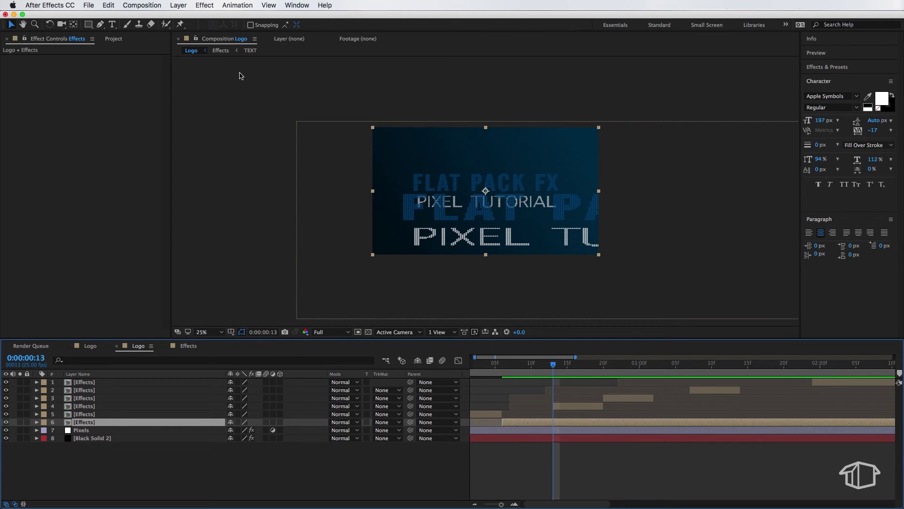
click(106, 5)
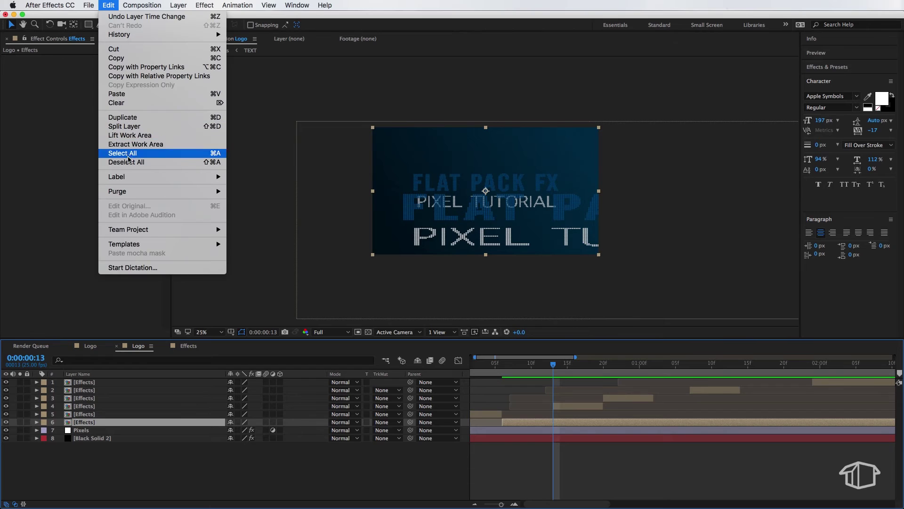
click(128, 126)
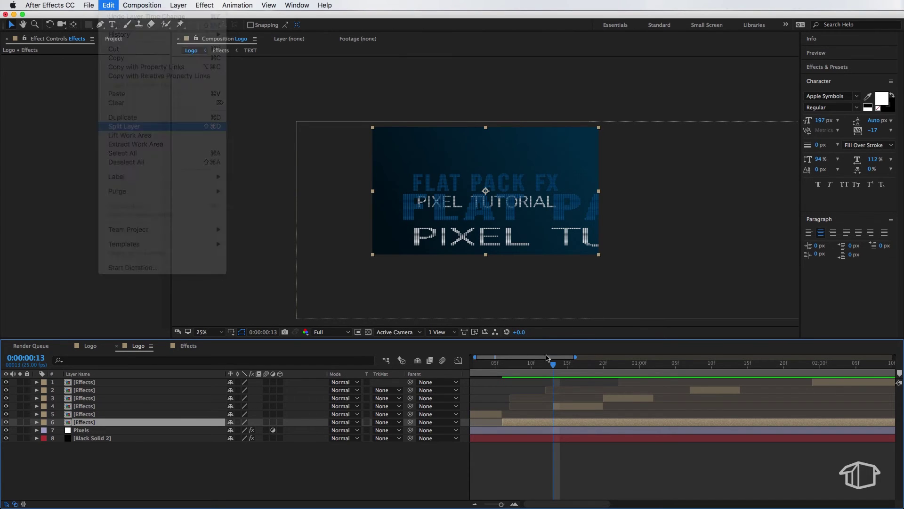
drag(575, 424, 671, 422)
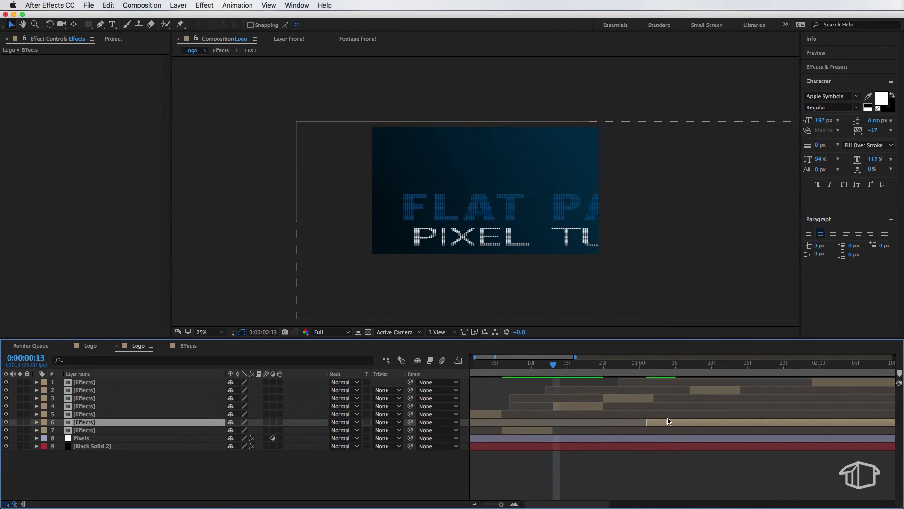
drag(655, 366, 662, 367)
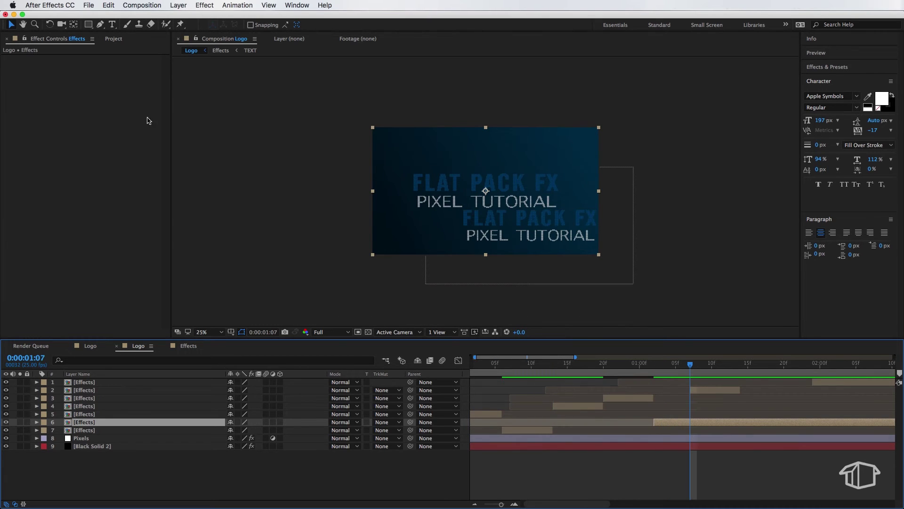
Step: Split the original-size Effects layer at 0:00:01:07 and shift the later piece to start at 0:00:01:14, where the lower-right segment ends
click(88, 4)
mouse_move(107, 3)
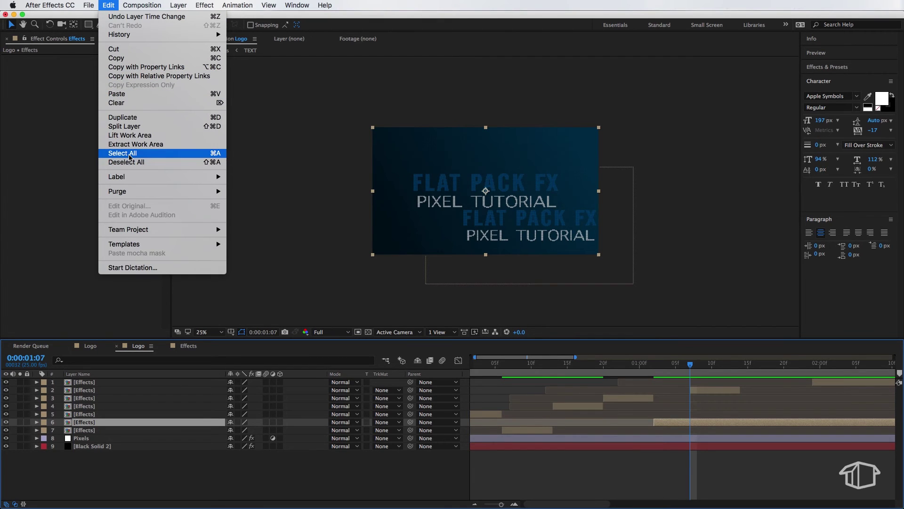
click(127, 126)
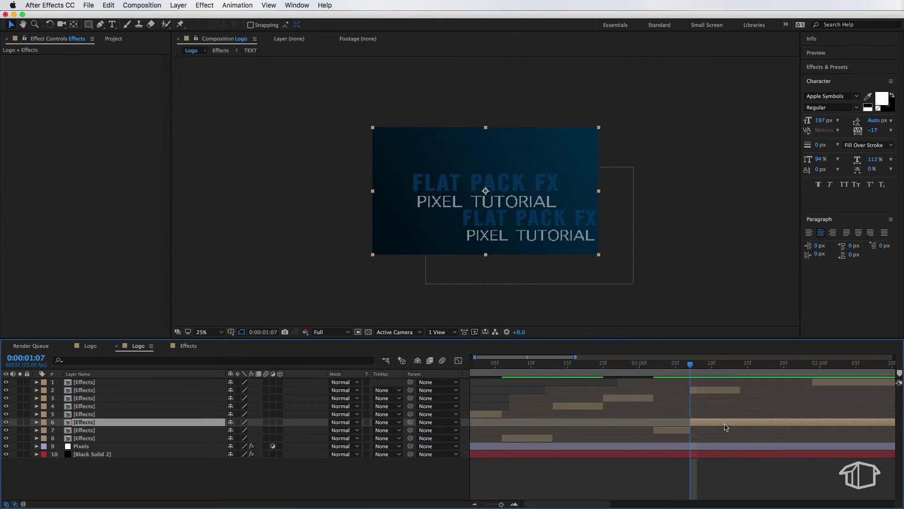
drag(725, 423, 782, 422)
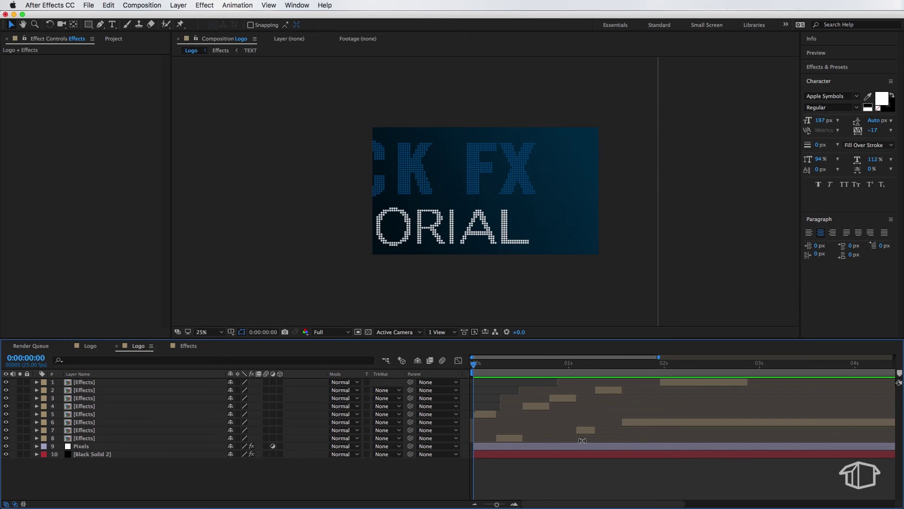
Step: Shorten the opening enlarged segment to end at frame 4 and the original-size segment to about five frames, starting directly after it
key(space)
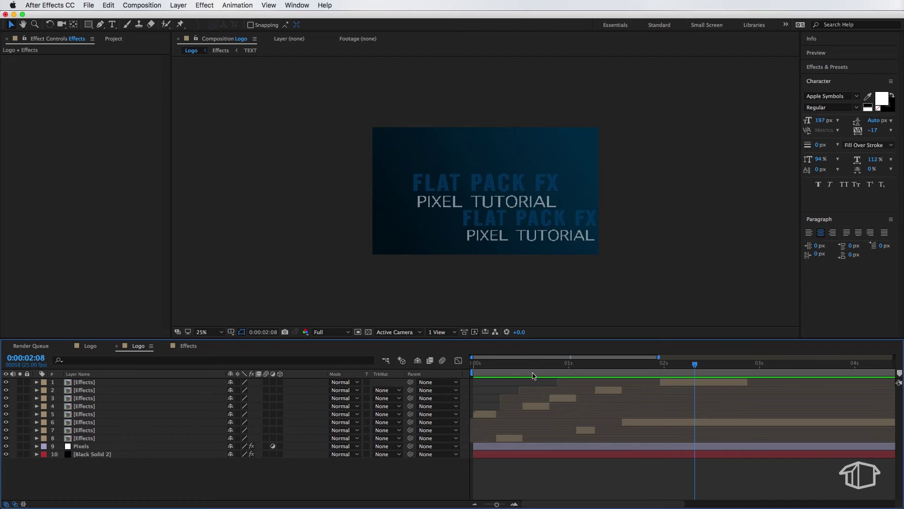
click(476, 366)
drag(475, 366, 487, 367)
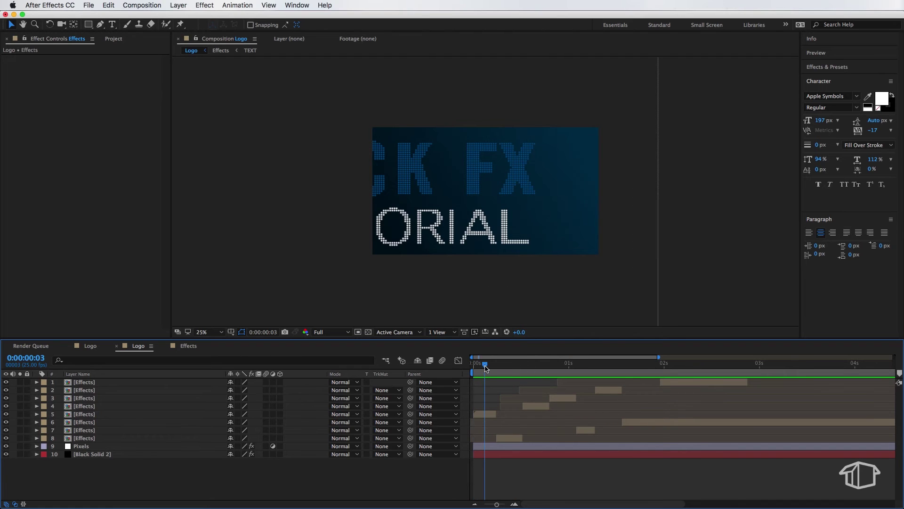
click(492, 414)
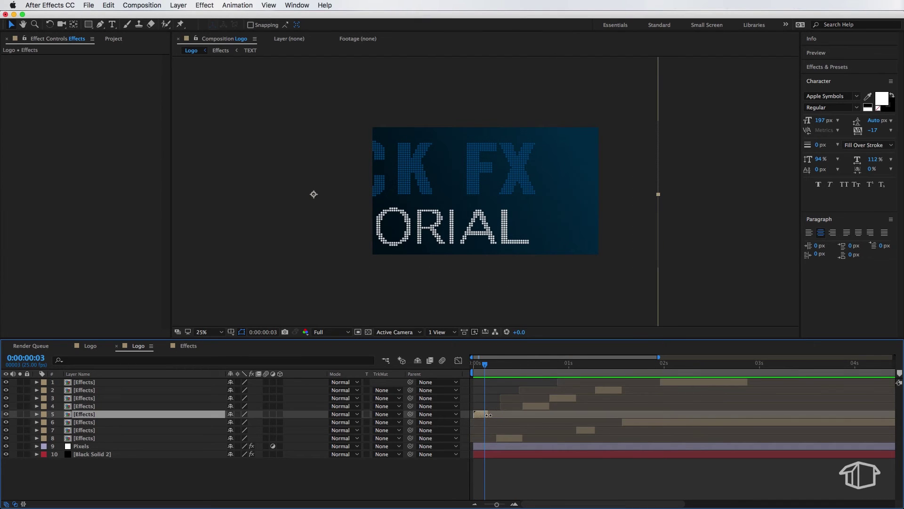
click(503, 438)
mouse_move(500, 440)
mouse_down()
mouse_move(492, 440)
mouse_move(507, 438)
mouse_up()
Step: Move the following close-up, original-size and lower text segments earlier to close the gaps between them
mouse_move(535, 409)
mouse_down()
mouse_move(521, 408)
mouse_move(544, 401)
mouse_up()
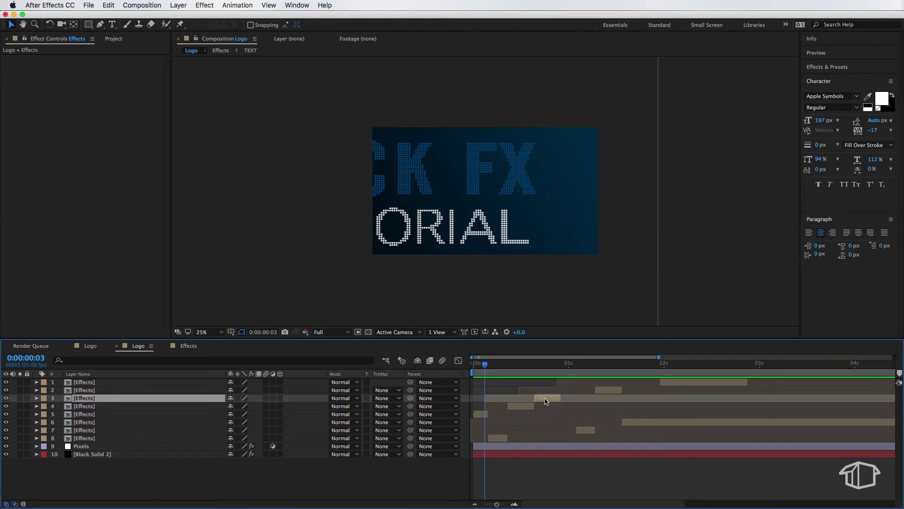
drag(590, 434, 574, 433)
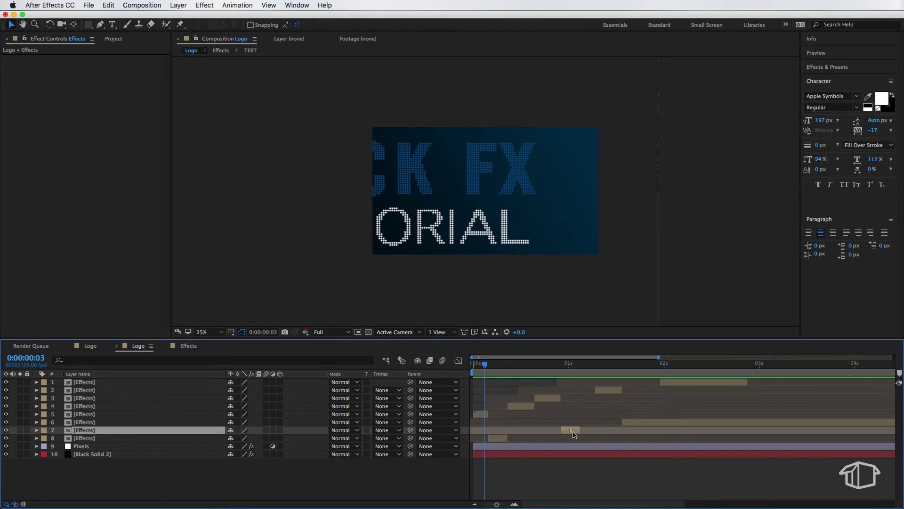
drag(602, 391, 586, 390)
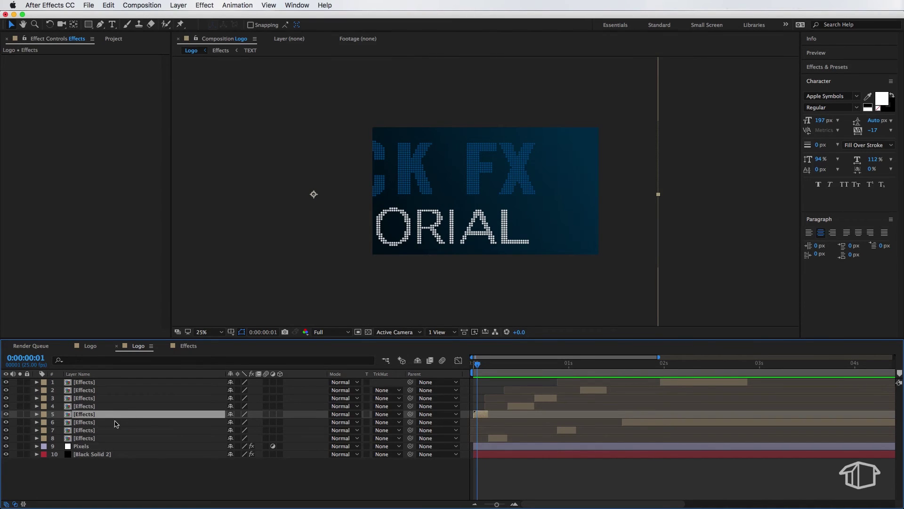
Step: Duplicate the opening enlarged segment and move the copy to start at about 0:00:01:10, just before the final original-size layer
click(109, 5)
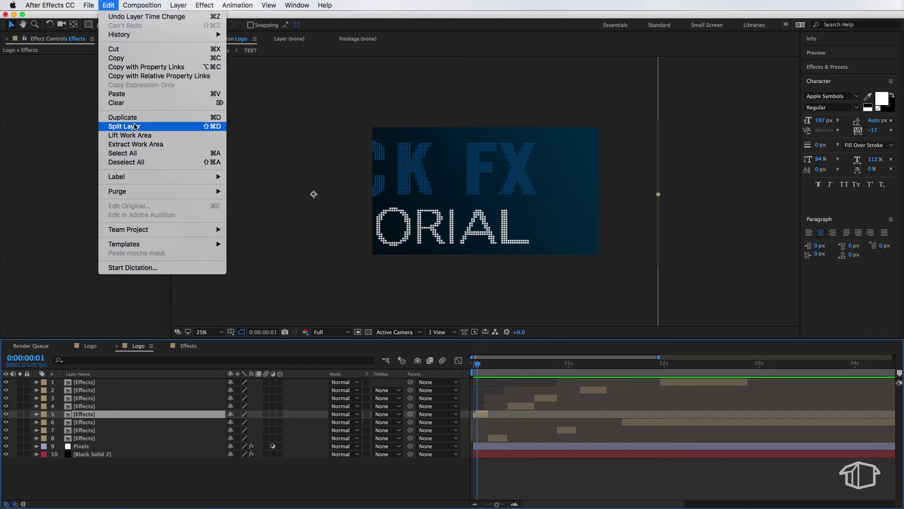
click(334, 237)
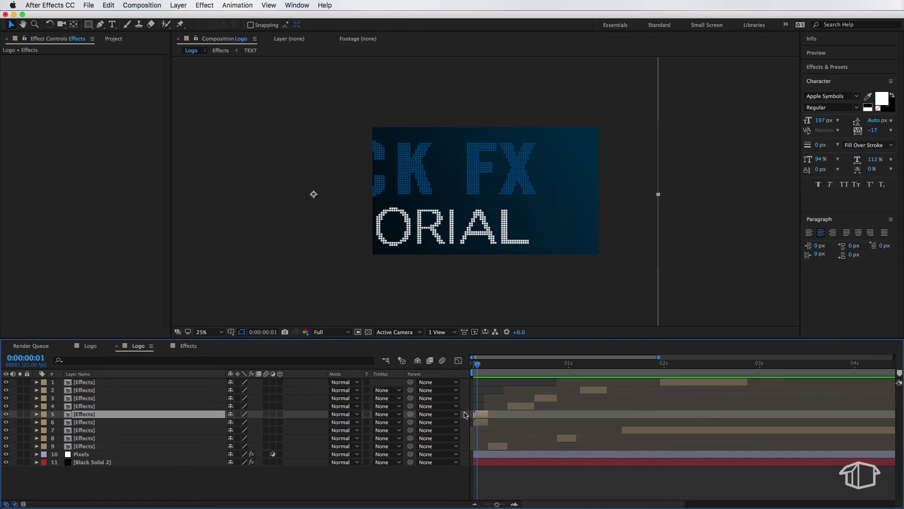
drag(477, 414, 609, 417)
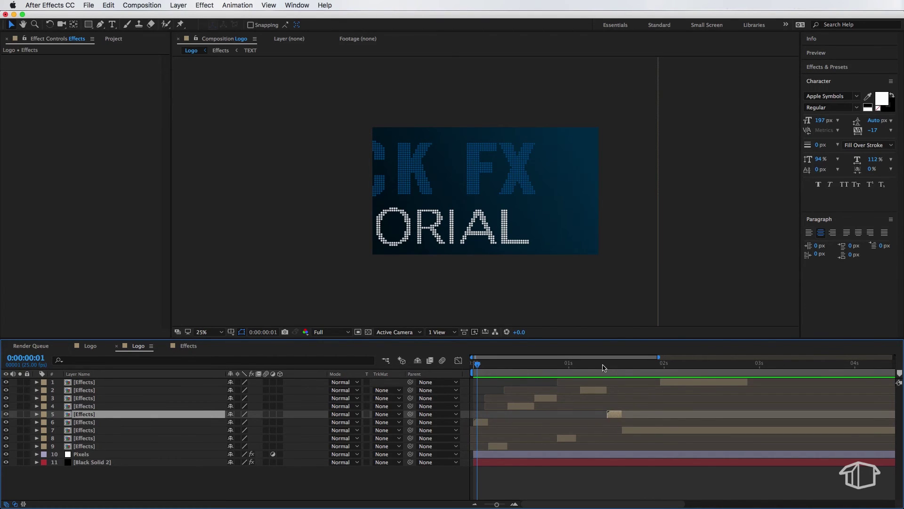
Step: At 0:00:01:13, shift the copied enlarged text horizontally so T PACK and L TUTOR fill the frame
click(606, 368)
click(617, 369)
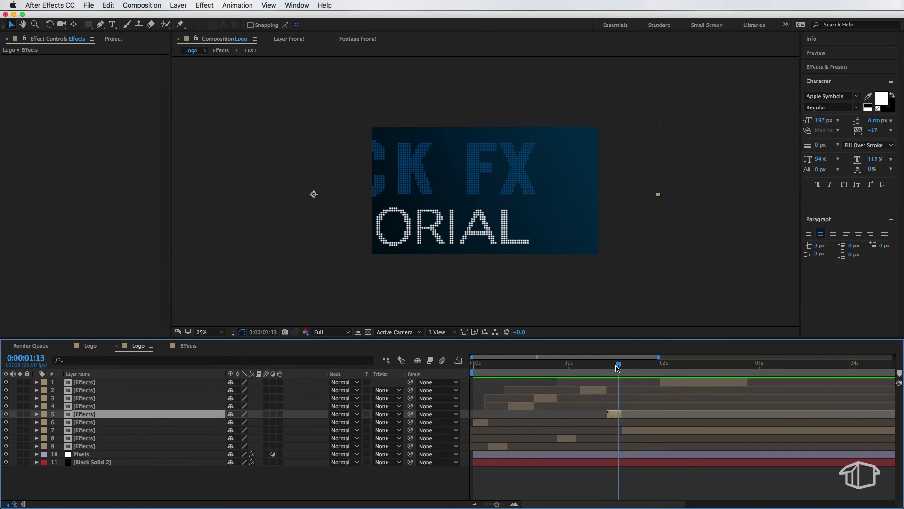
drag(395, 153, 554, 154)
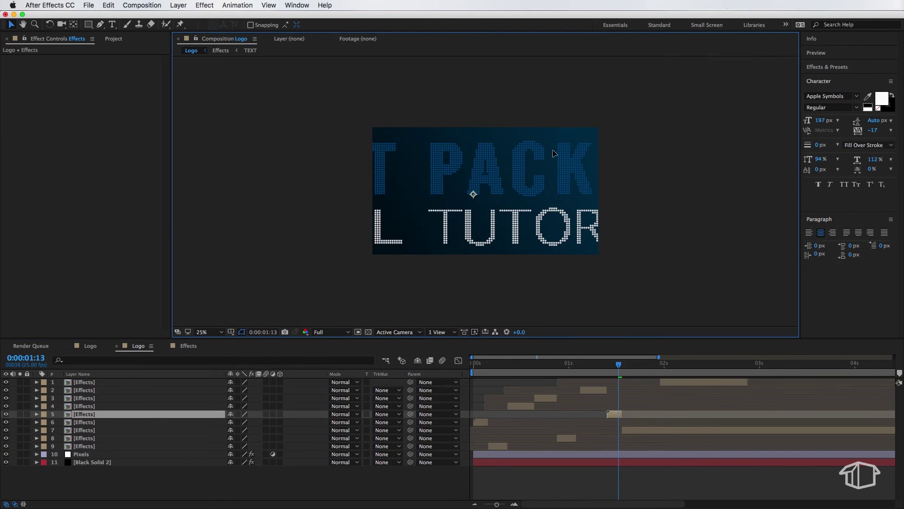
Step: At 0:00:01:12, stretch the copied enlarged text vertically so it extends farther beyond the frame and adjust its vertical position
click(633, 432)
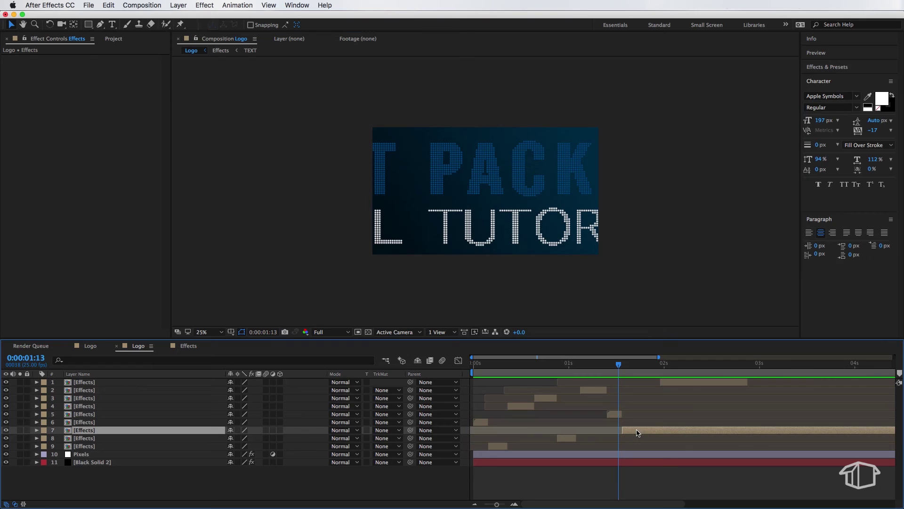
mouse_move(622, 372)
mouse_down()
mouse_move(756, 383)
mouse_move(602, 365)
mouse_move(615, 366)
mouse_up()
click(596, 390)
click(613, 416)
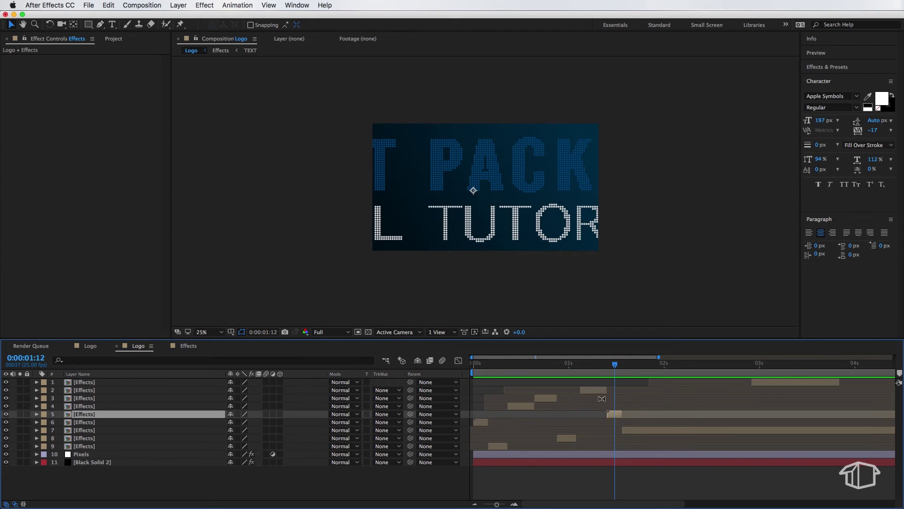
scroll(493, 195, up, 2)
scroll(493, 195, down, 4)
drag(479, 288, 487, 380)
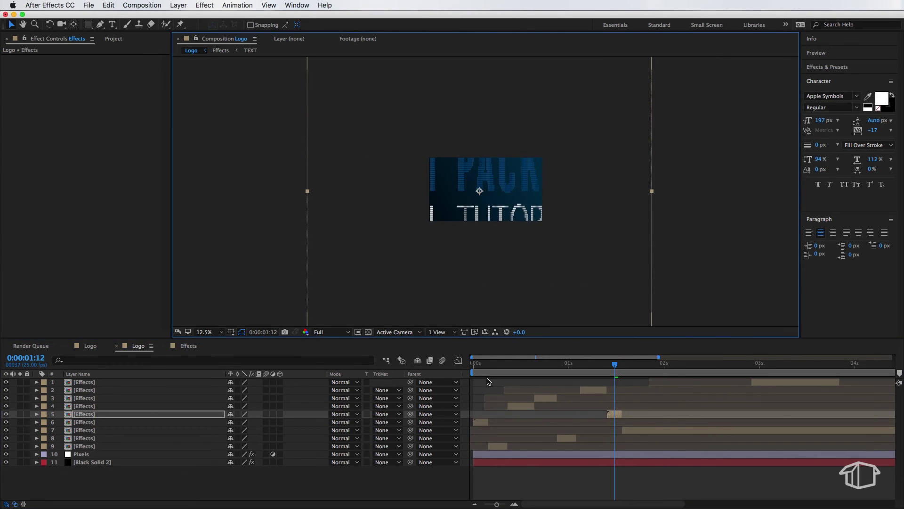
drag(539, 246, 537, 221)
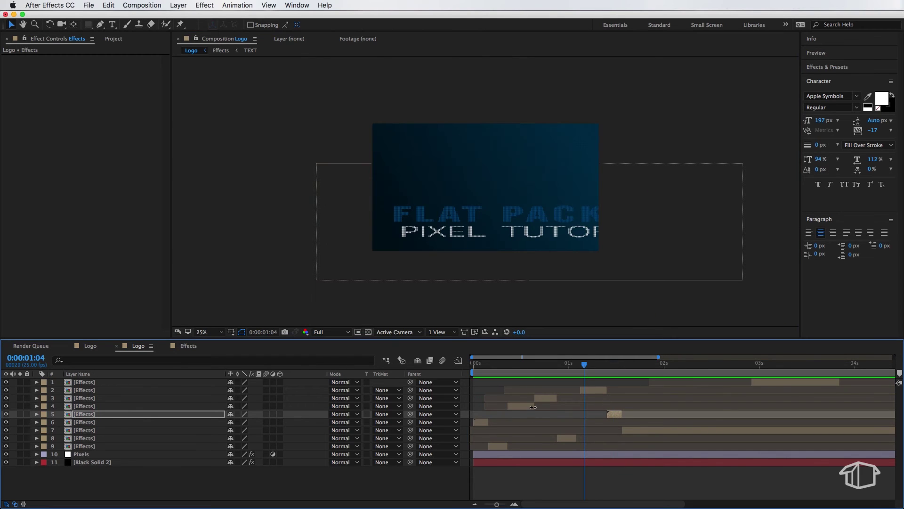
Step: Trim the third segment to end at frame 14 and move the later segments earlier, starting the last original-size piece at about 0:00:01:09
click(533, 407)
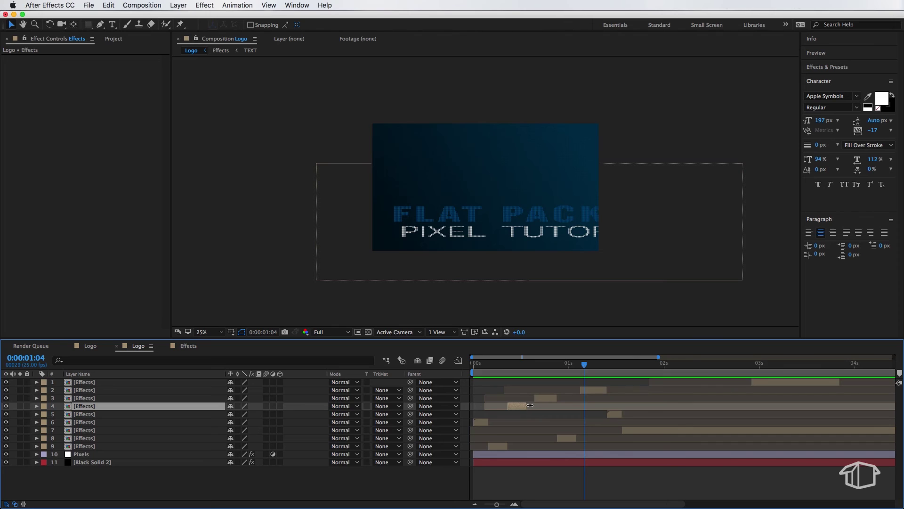
drag(545, 400, 541, 403)
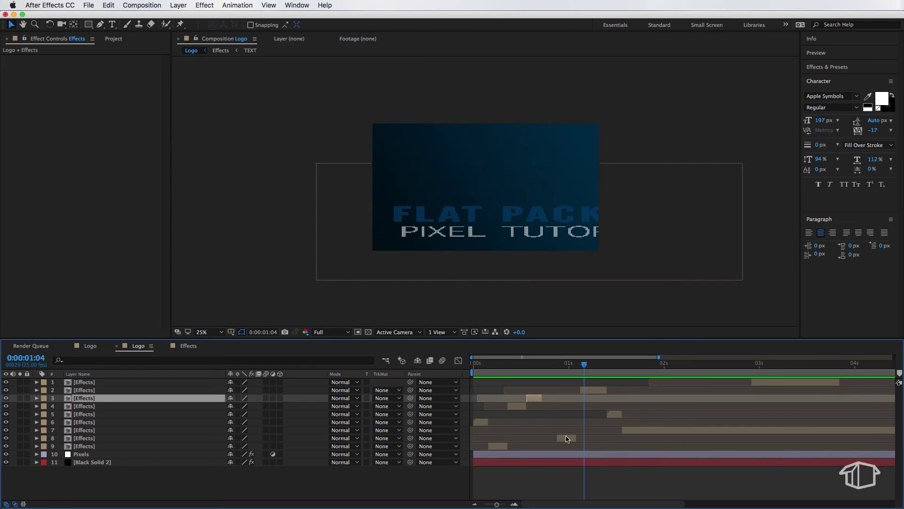
drag(566, 439, 551, 438)
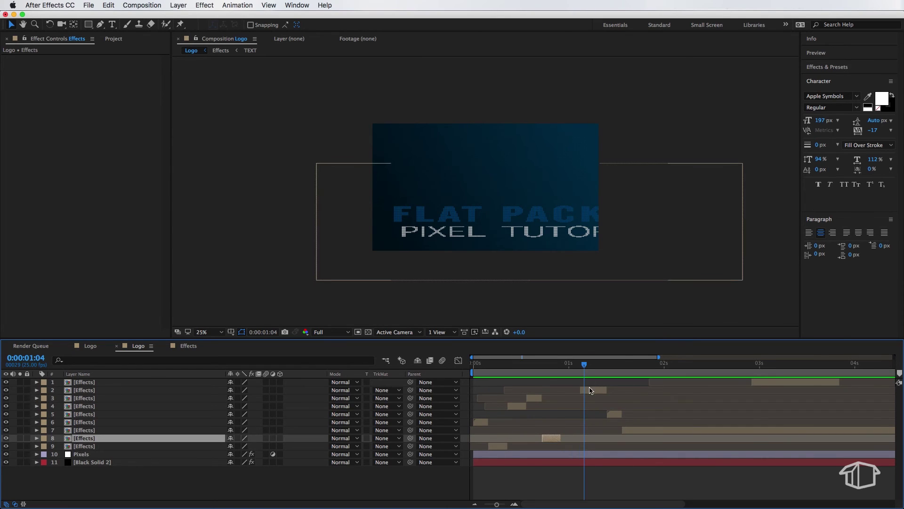
drag(590, 390, 577, 392)
drag(617, 413, 626, 430)
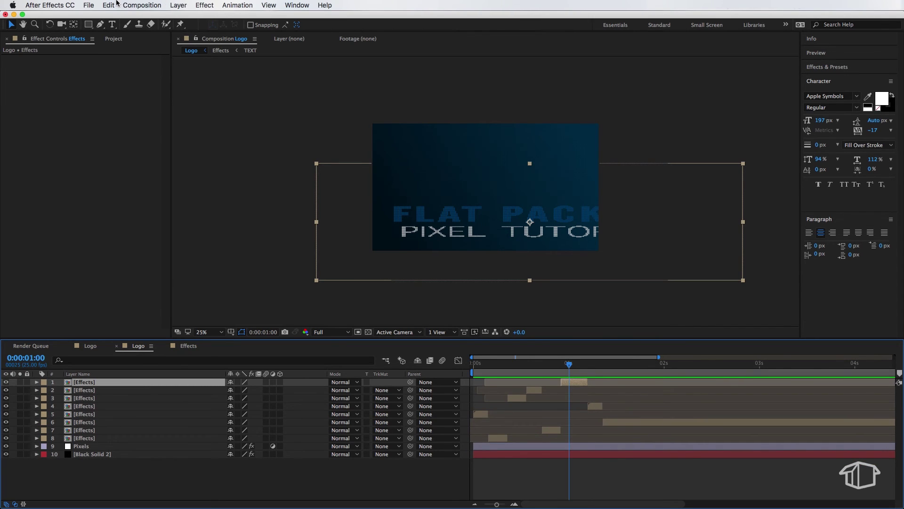
Step: Duplicate the wide lower text segment, trim it short, place it at 0:00:02:20 and stack it above the long original-size layer
click(116, 5)
click(123, 116)
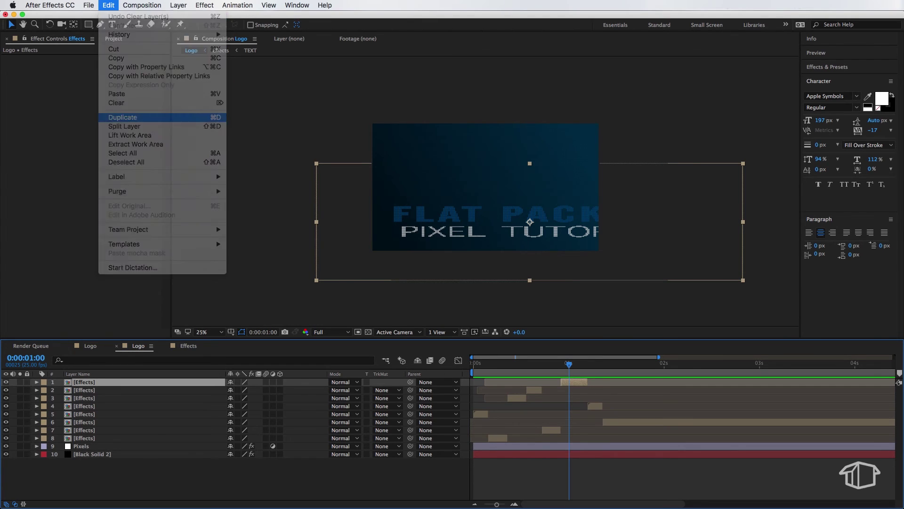
drag(575, 385, 709, 382)
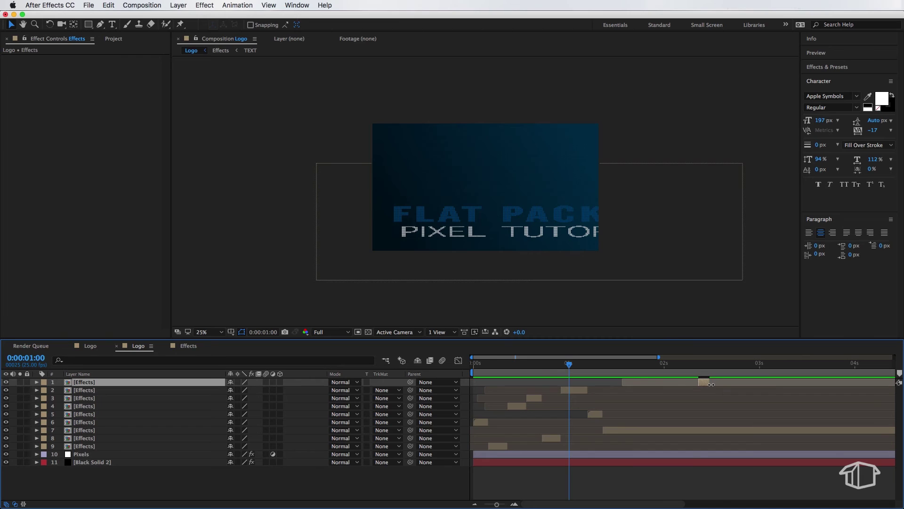
drag(90, 379, 97, 424)
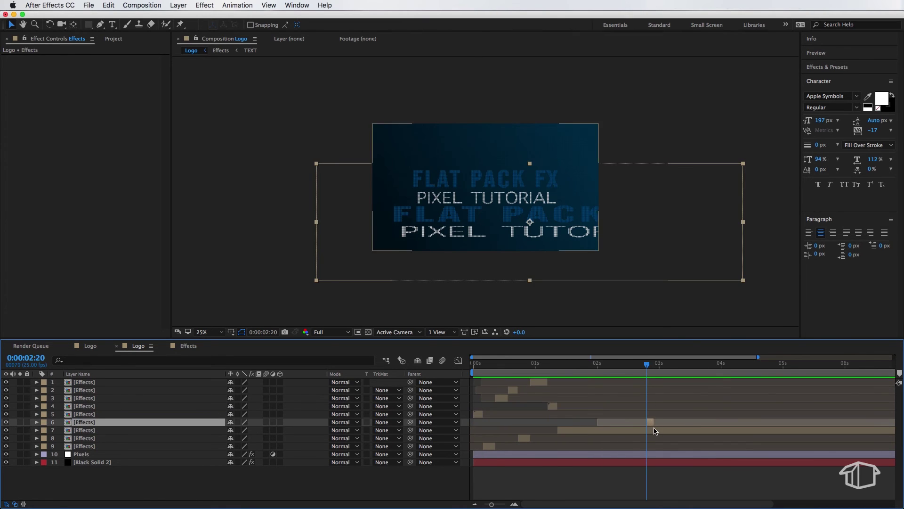
Step: Split the long original-size layer at 0:00:02:20, start the later piece at about 0:00:03:00 and fill the gap with the wide text copy
click(654, 429)
click(129, 3)
mouse_move(111, 4)
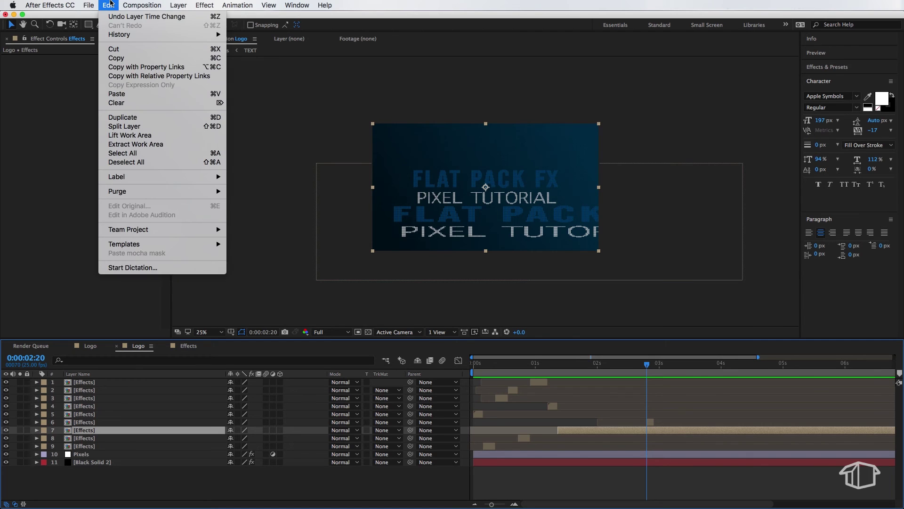
click(124, 126)
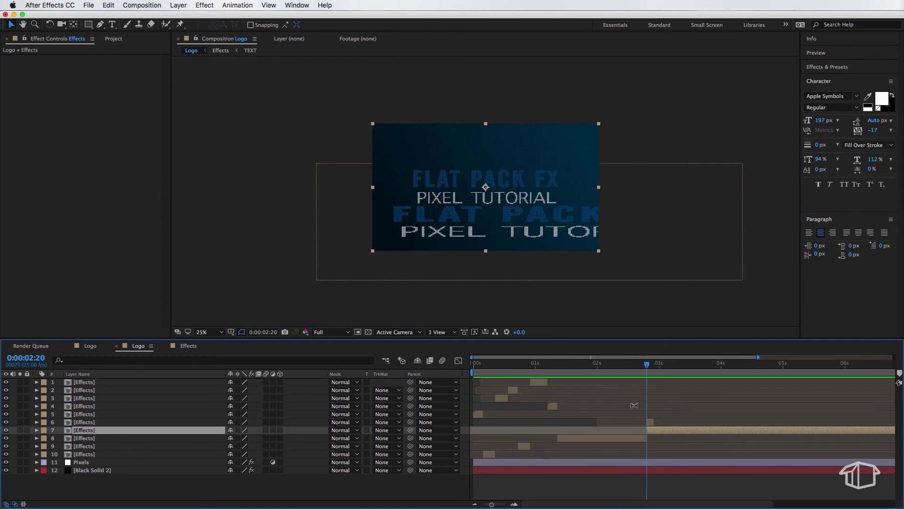
mouse_move(651, 430)
mouse_down()
mouse_move(670, 431)
mouse_move(658, 423)
mouse_up()
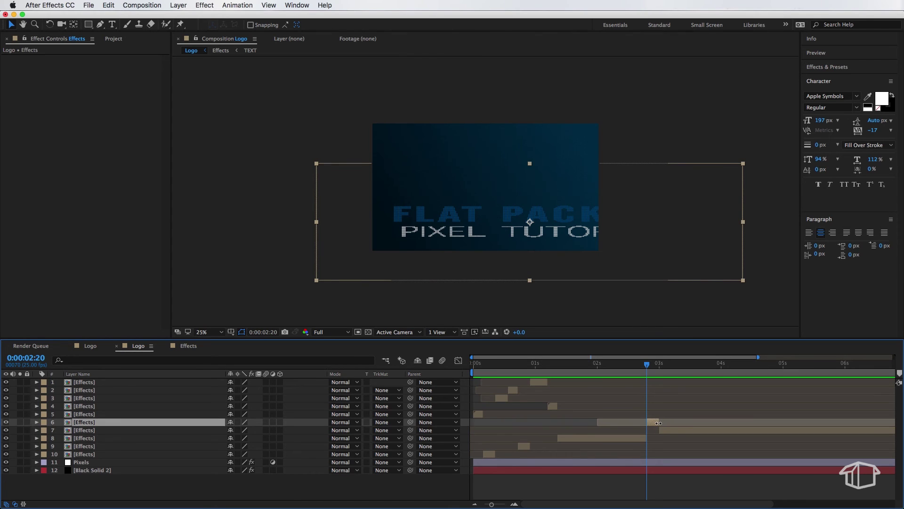
Step: At 0:00:02:24, move the wide text copy up to the middle of the frame and stretch it taller
click(657, 363)
drag(531, 166, 532, 135)
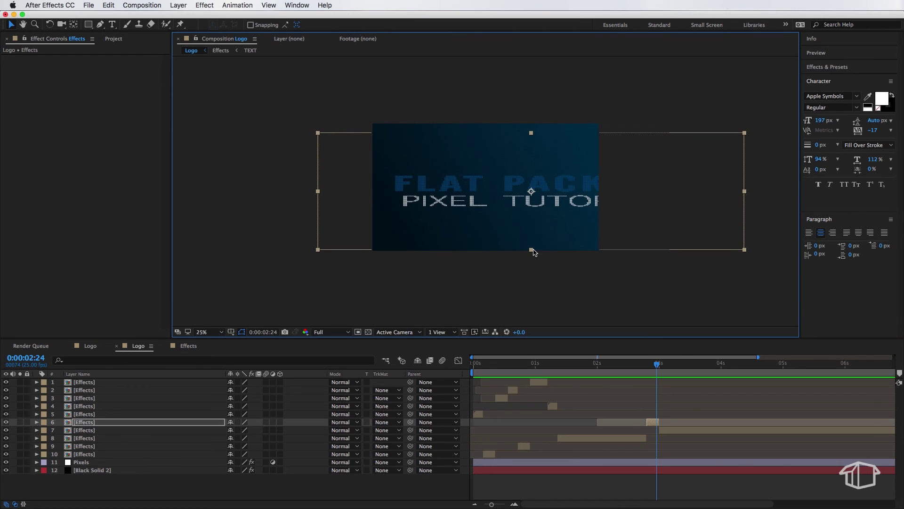
drag(532, 250, 530, 282)
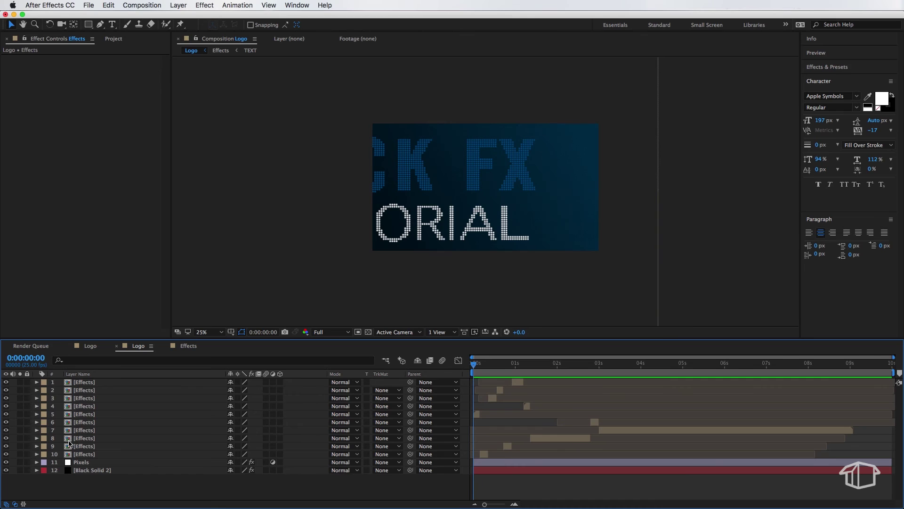
Step: Add a new adjustment layer above the text segments and name it Shake
right_click(101, 486)
mouse_move(138, 421)
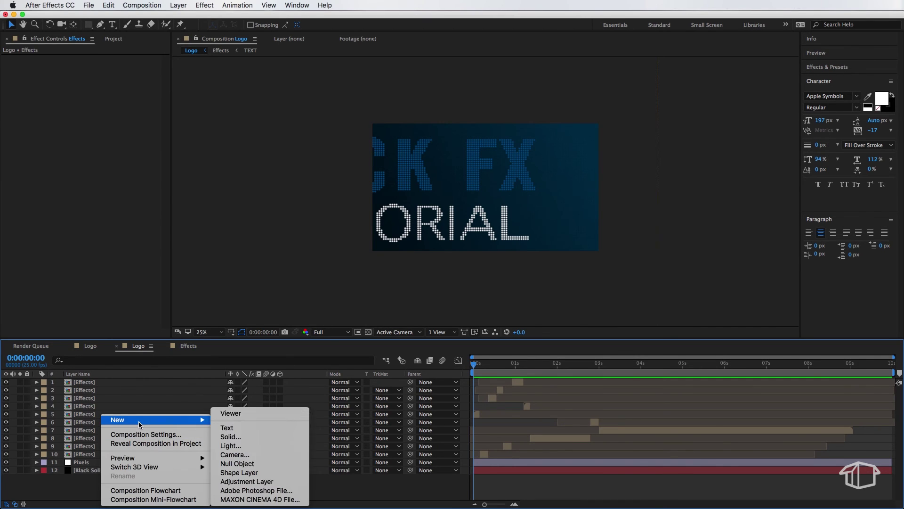
click(253, 483)
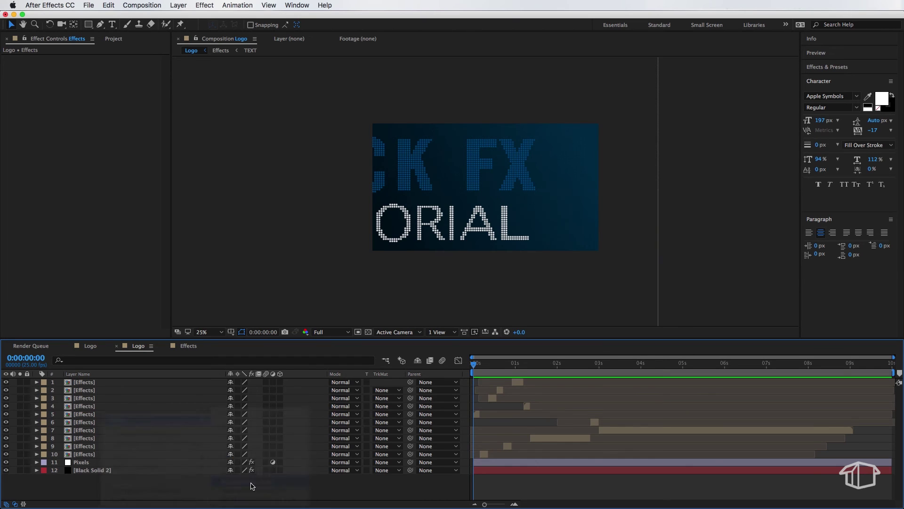
right_click(108, 384)
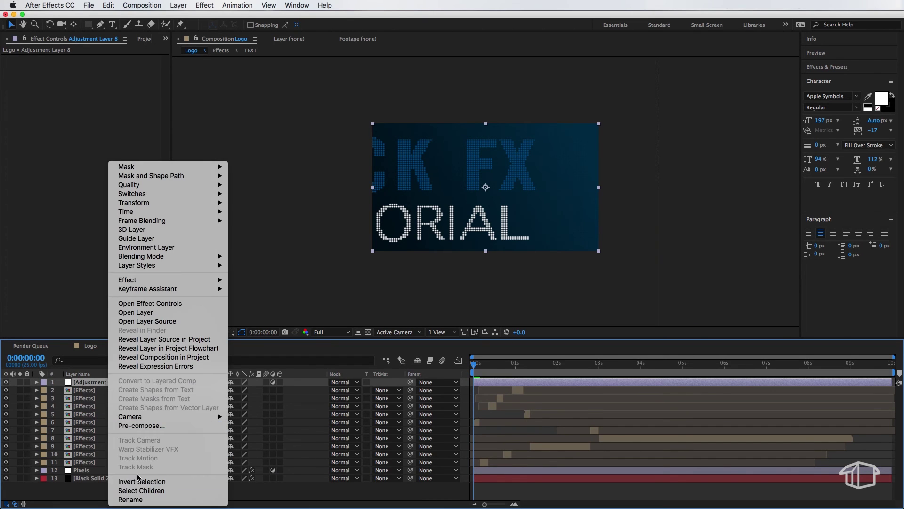
click(134, 498)
text(Shake)
key(Return)
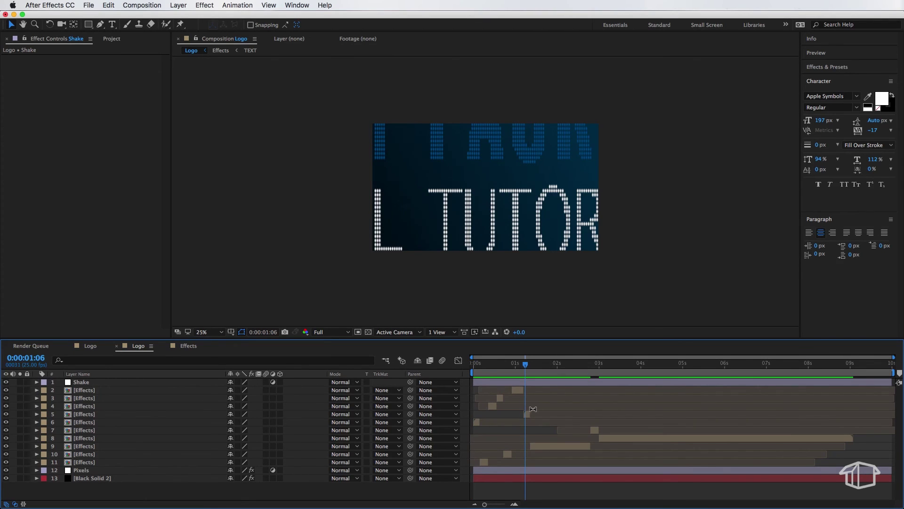
Step: Parent the six text segments directly below the Shake layer to the Shake adjustment layer
click(525, 414)
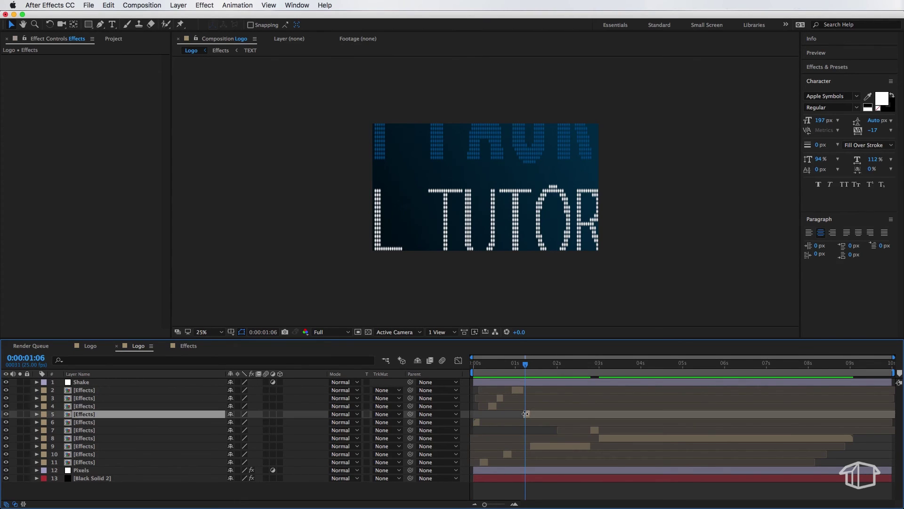
click(596, 433)
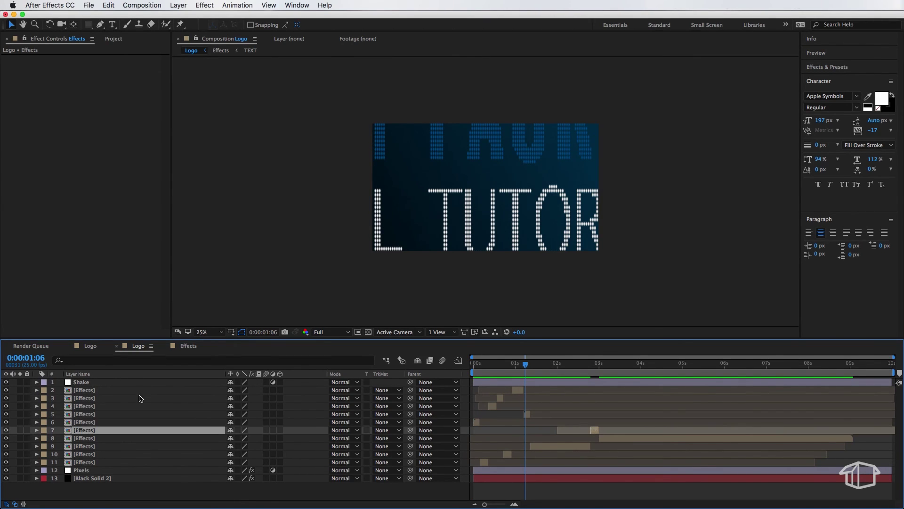
shift+click(115, 390)
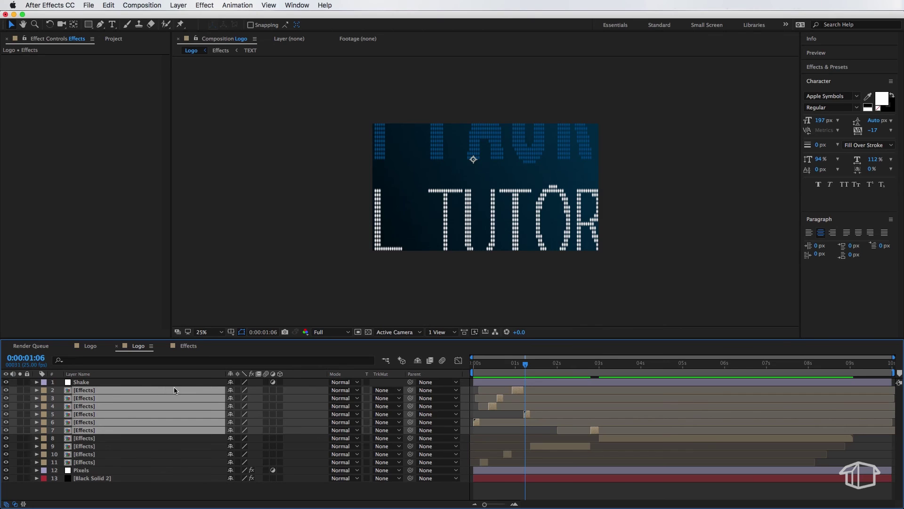
drag(410, 391, 106, 383)
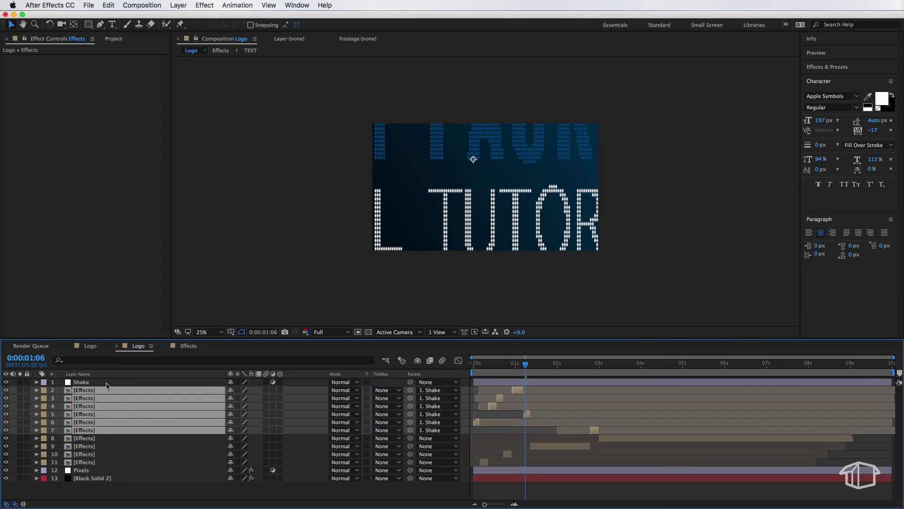
Step: Add the expression wiggle(15,1) to the Position property of the Shake layer
click(106, 382)
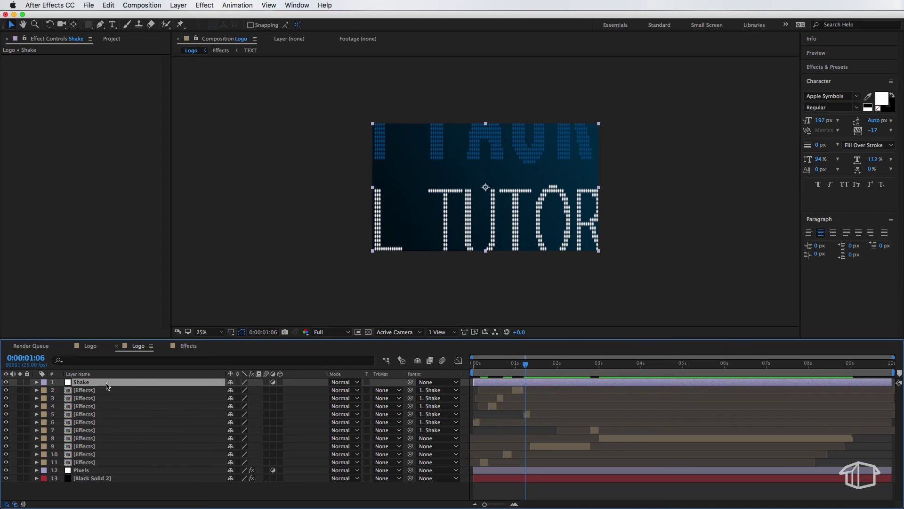
click(37, 382)
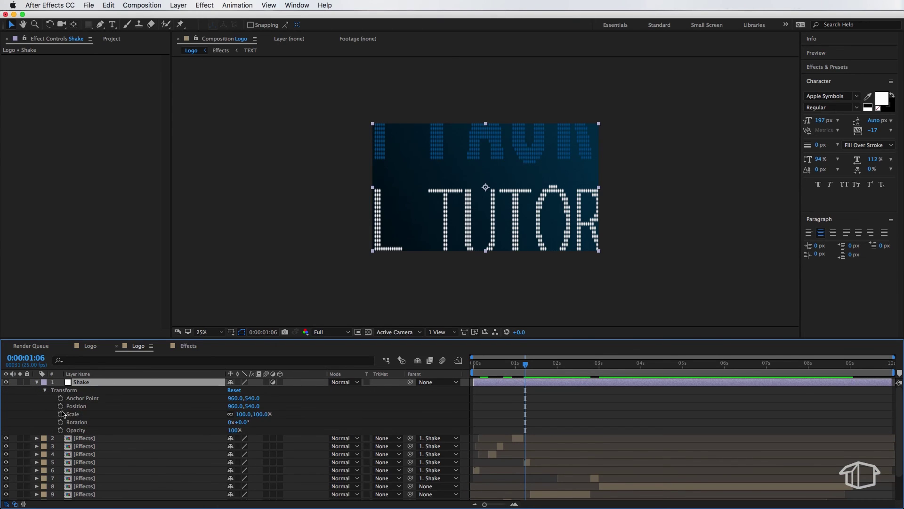
key(alt)
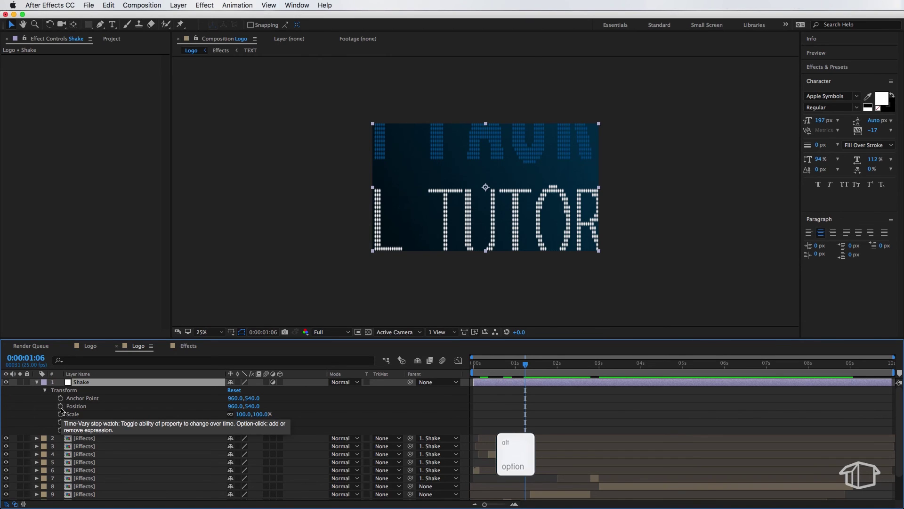
alt+click(61, 407)
text(wiggle(15,1)
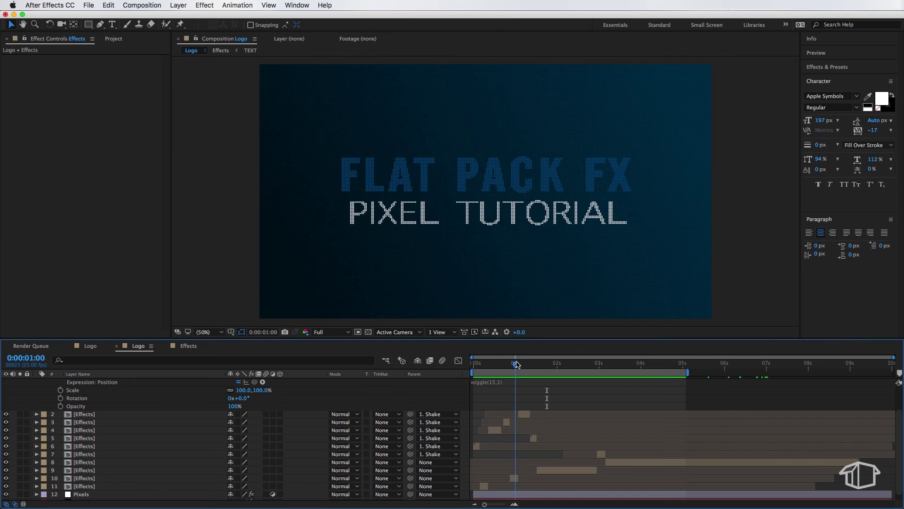
Step: Preview the shaking text segments from the start of the composition and collapse the Shake layer's properties
drag(517, 365, 463, 358)
key(space)
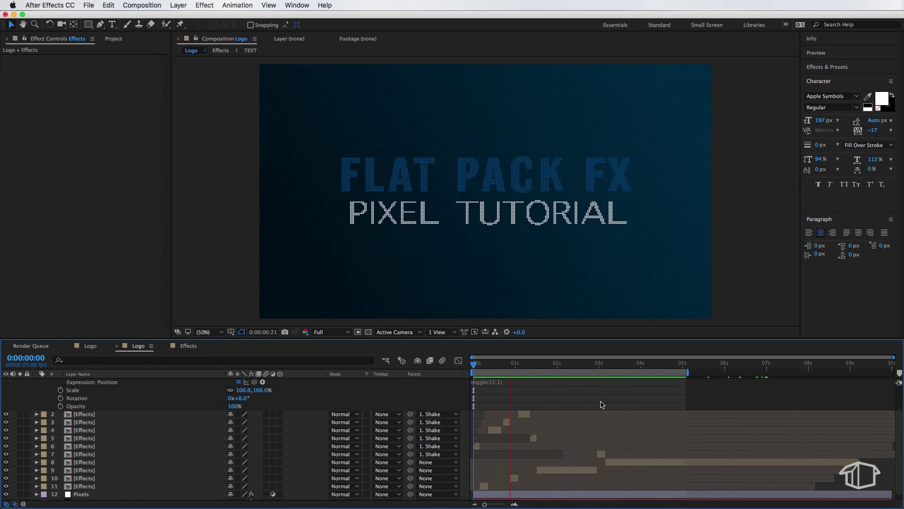
key(space)
scroll(137, 400, up, 2)
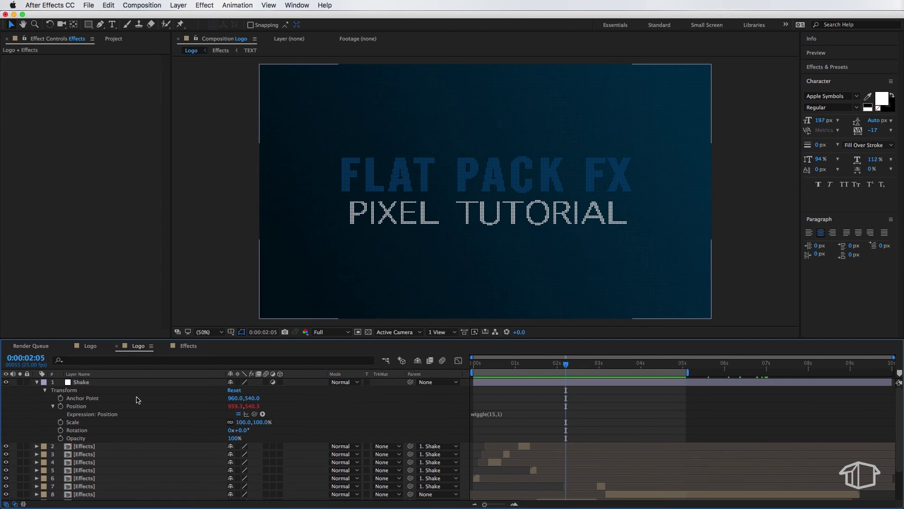
click(36, 381)
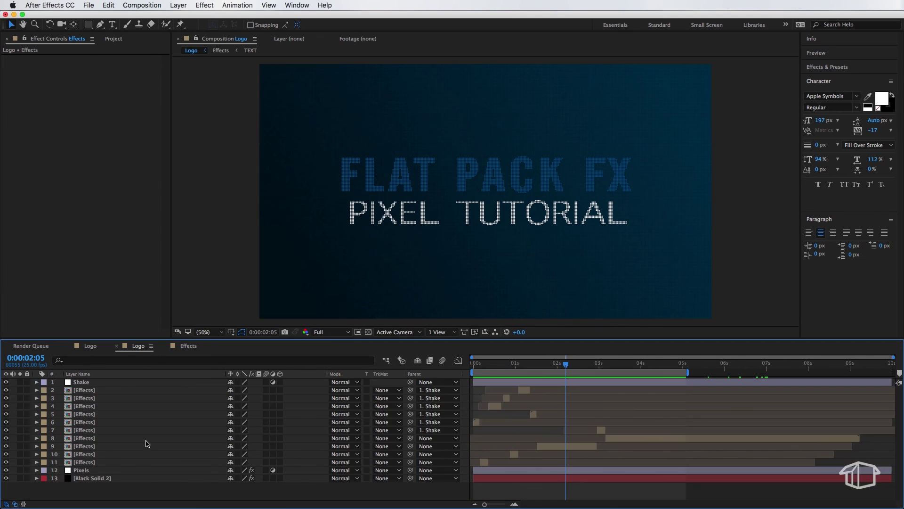
Step: Add a new adjustment layer at the top of the composition and name it Scale
right_click(105, 492)
mouse_move(140, 420)
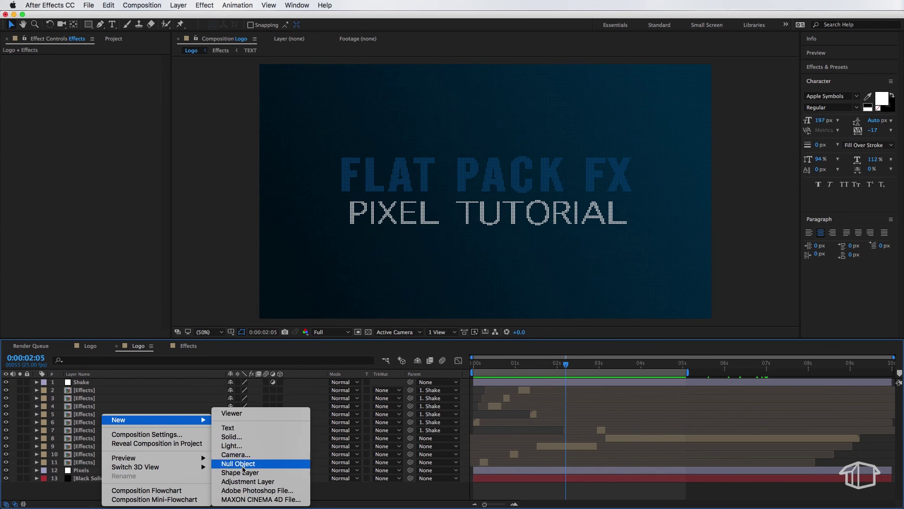
click(245, 480)
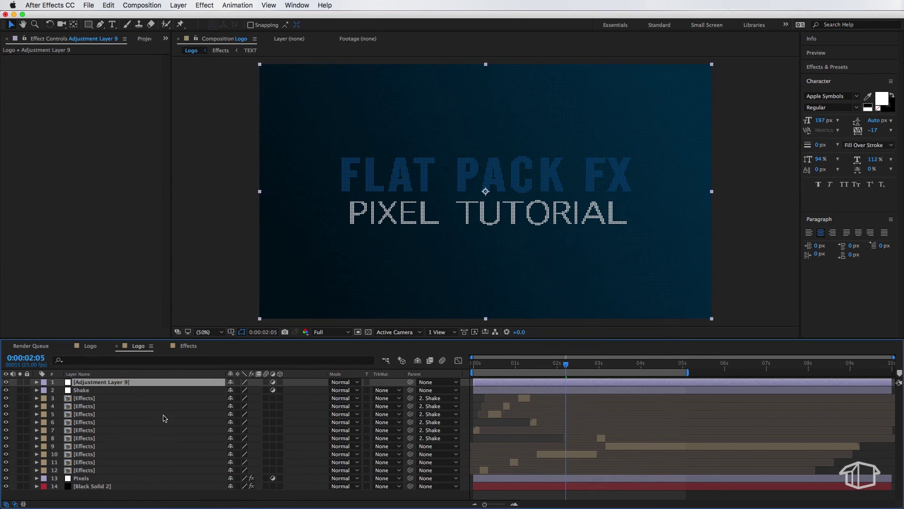
right_click(103, 381)
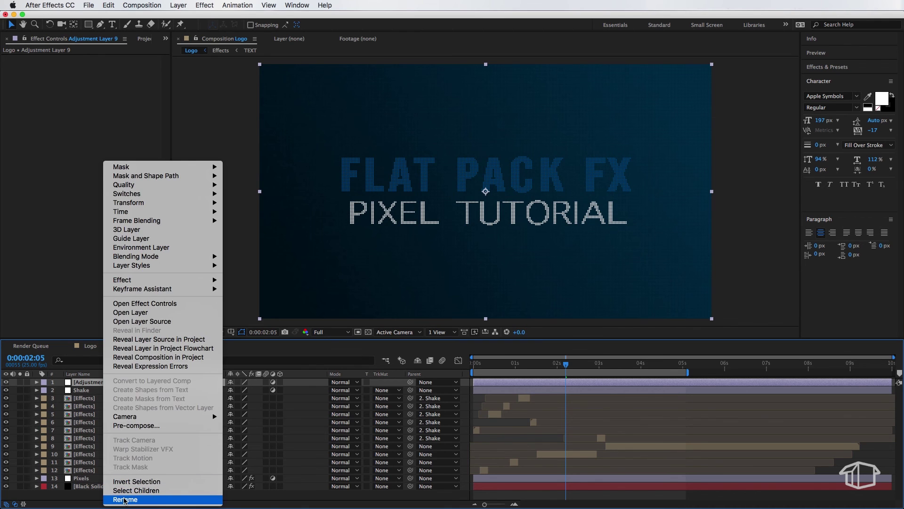
click(125, 499)
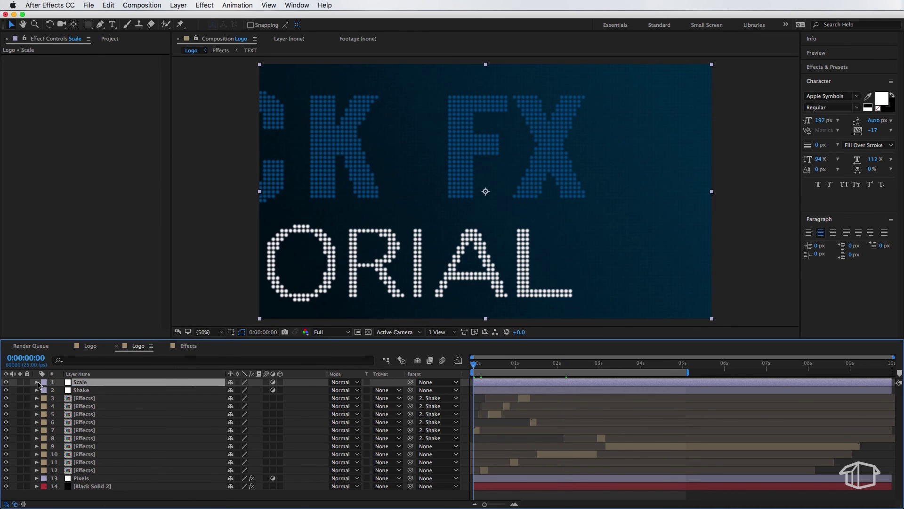
Step: Keyframe the Scale layer's Scale at 100% at 0:00:00:00 and at a slightly larger value at 0:00:05:01
click(38, 383)
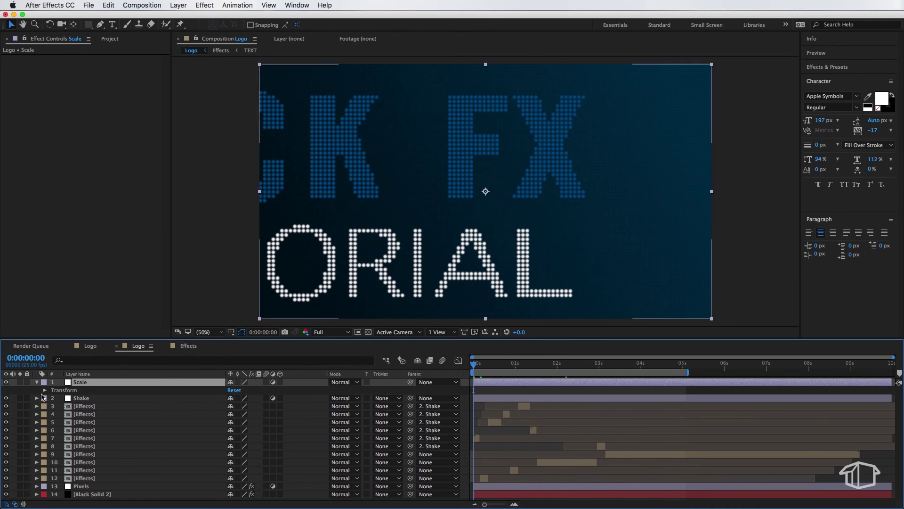
click(44, 390)
click(60, 414)
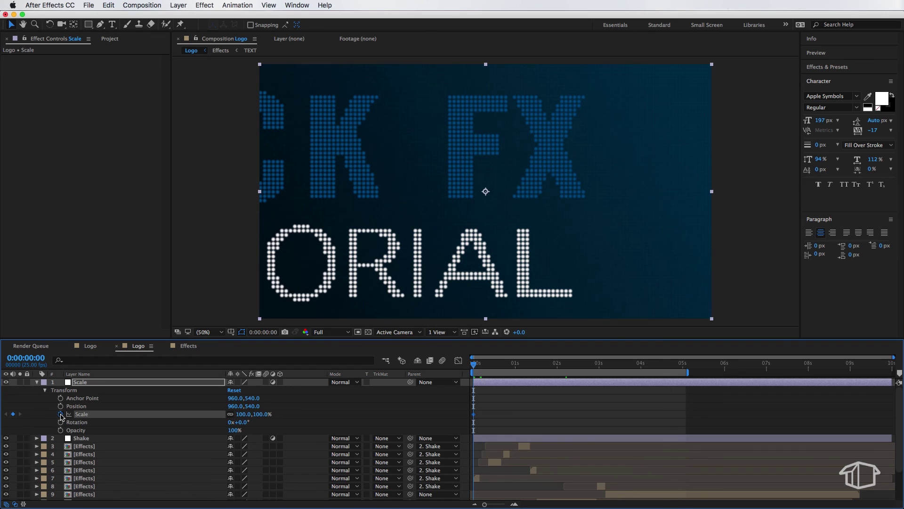
drag(514, 369, 685, 369)
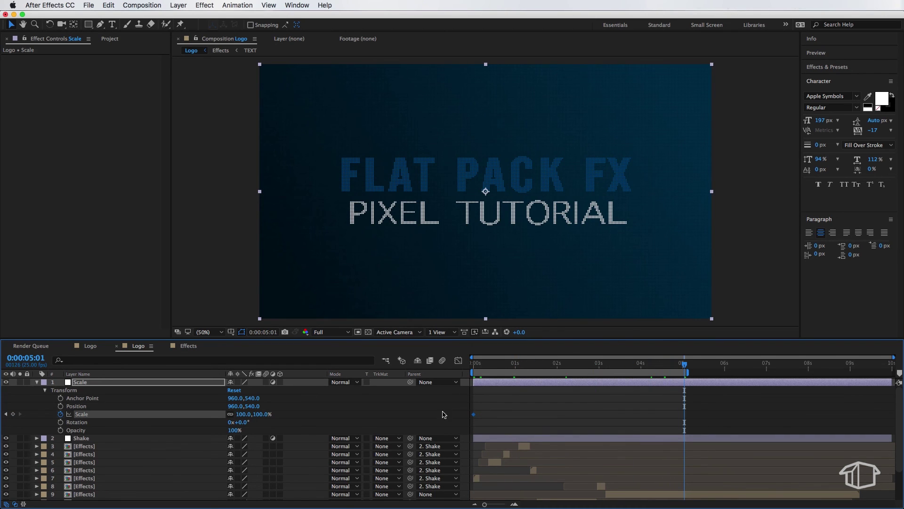
drag(241, 418, 244, 417)
key(Home)
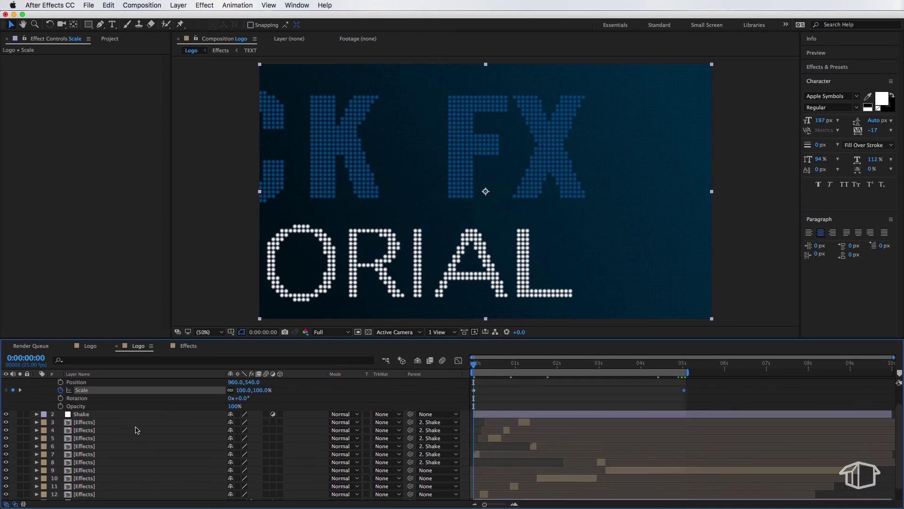
Step: Parent the four unparented Effects text layers to the Scale adjustment layer and preview the animation from the start
scroll(127, 438, down, 3)
click(117, 455)
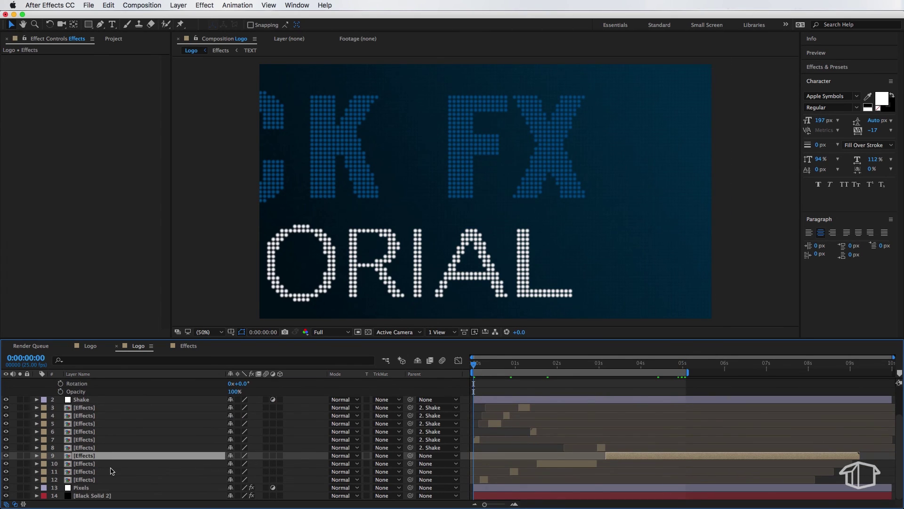
shift+click(99, 479)
scroll(308, 447, up, 2)
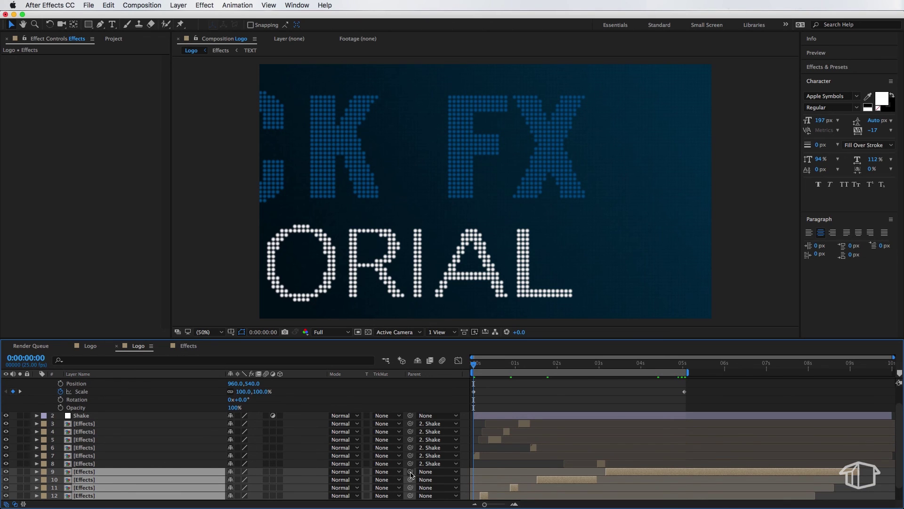
scroll(424, 489, up, 1)
drag(411, 487, 139, 382)
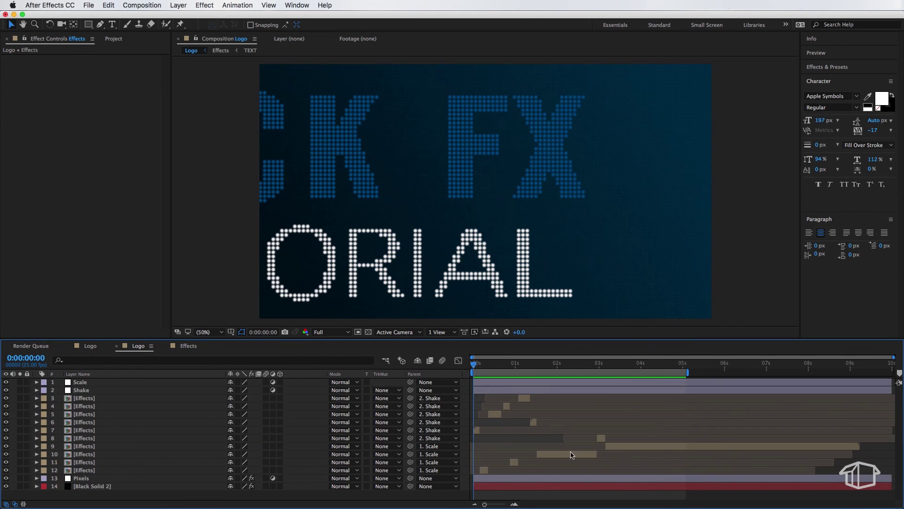
key(space)
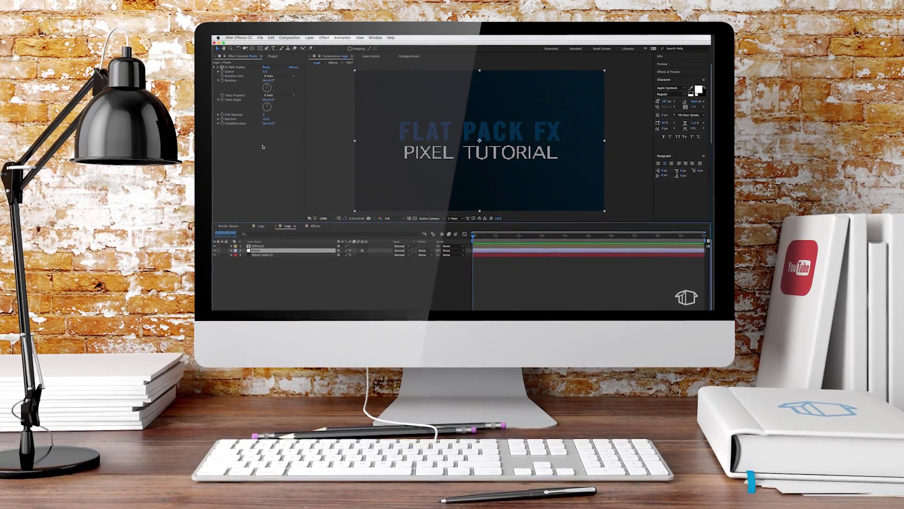
Step: Set CC Ball Action on the Pixels layer to a grid spacing of 6 and a ball size of 150
click(263, 115)
text(6)
key(Return)
click(264, 121)
text(150)
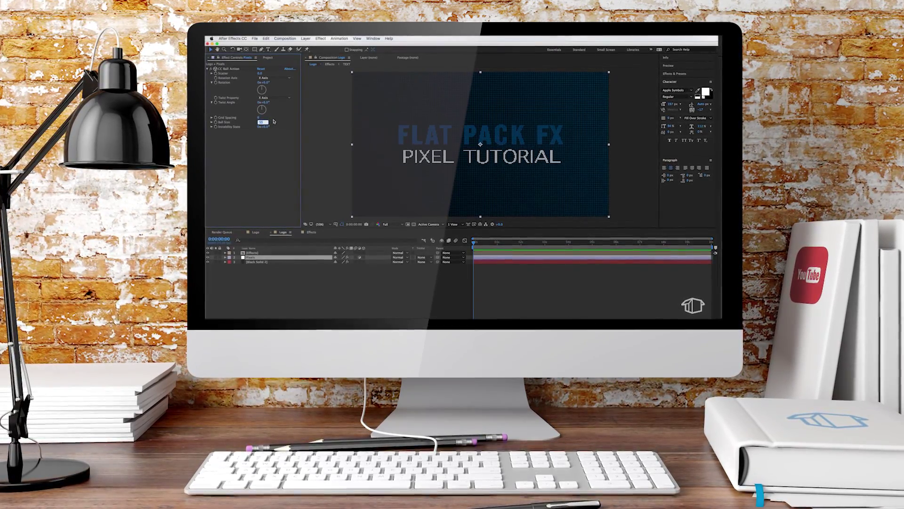
key(Return)
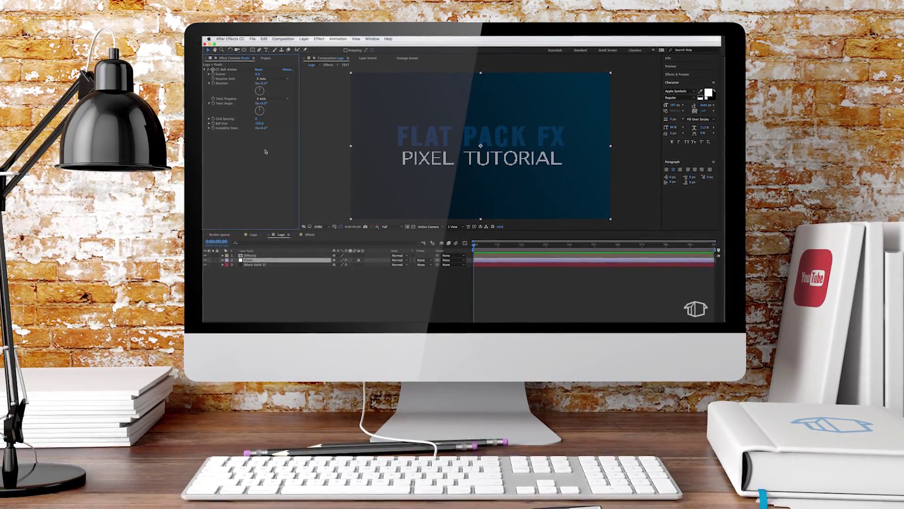